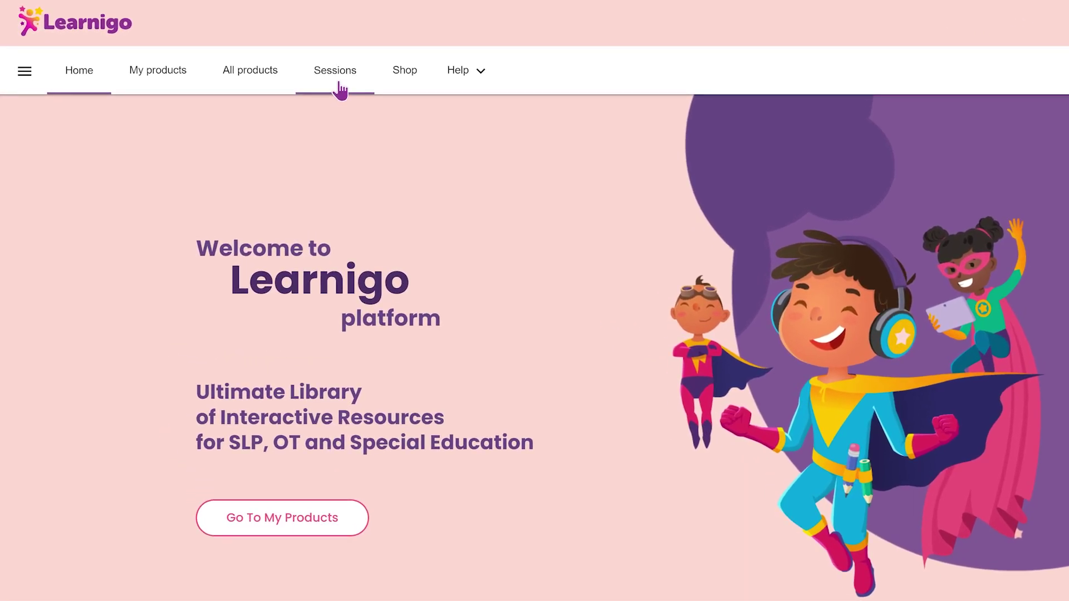
Open the sessions list and look over its filter options and the rest of the page.
click(338, 88)
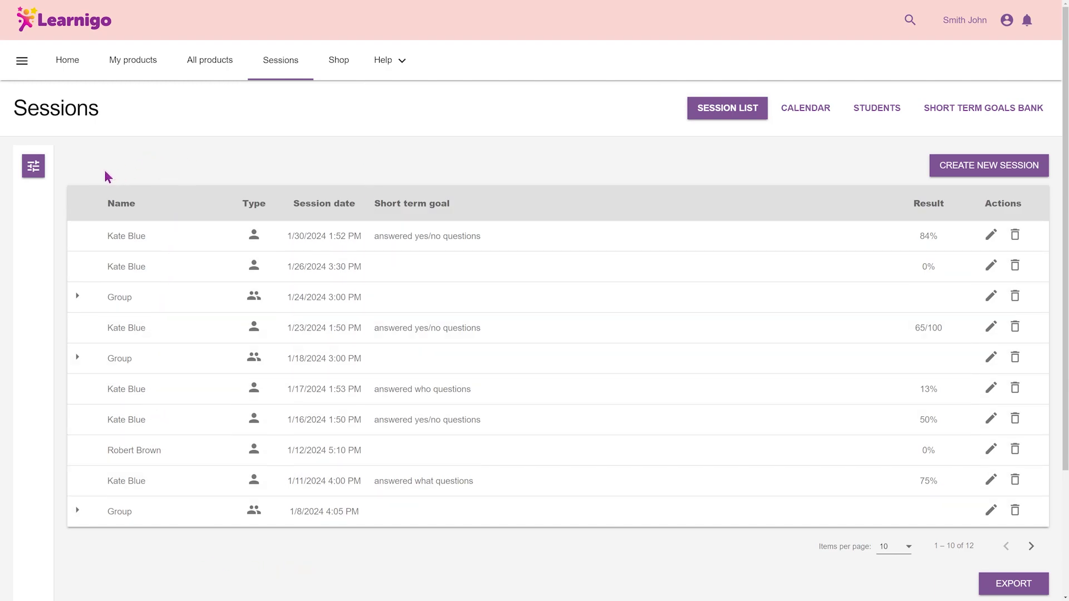
click(39, 170)
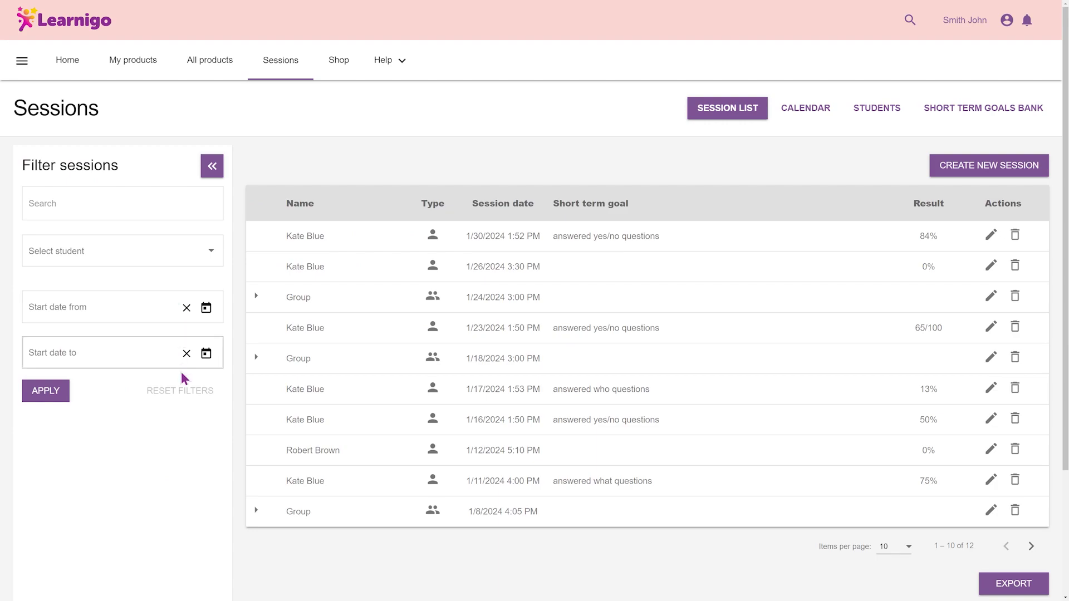
click(213, 170)
scroll(913, 557, down, 2)
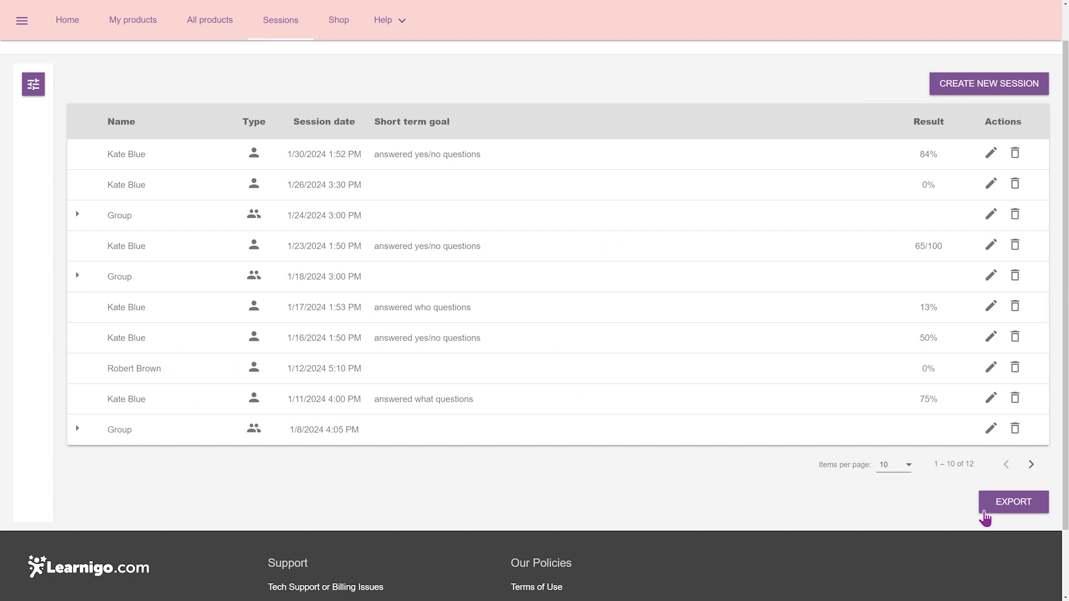
scroll(973, 515, up, 2)
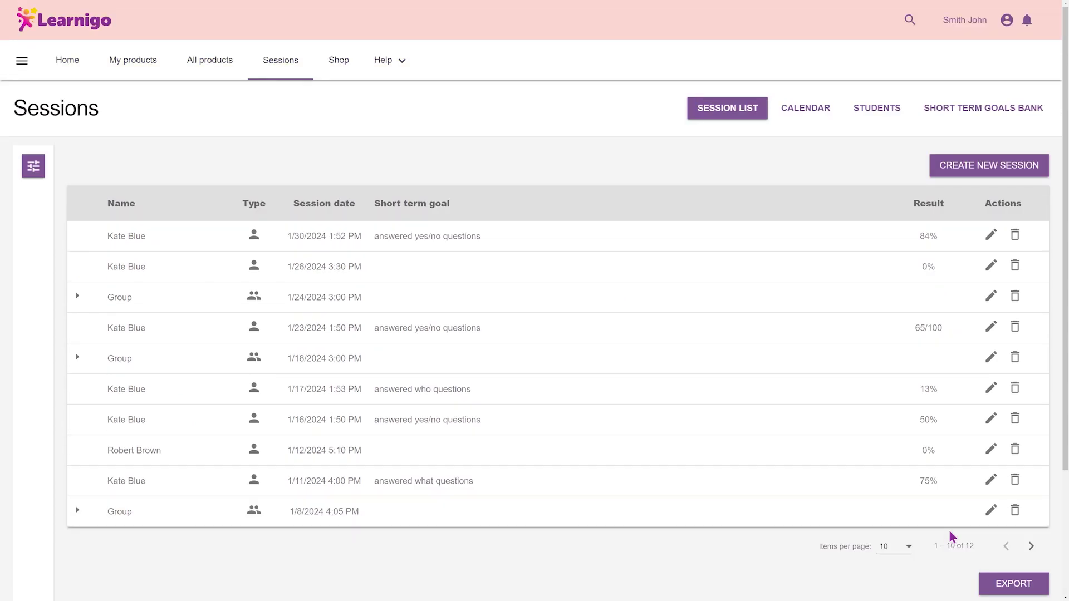
Open the sessions calendar, go back two weeks, and view one session's edit page before returning to the calendar.
click(811, 111)
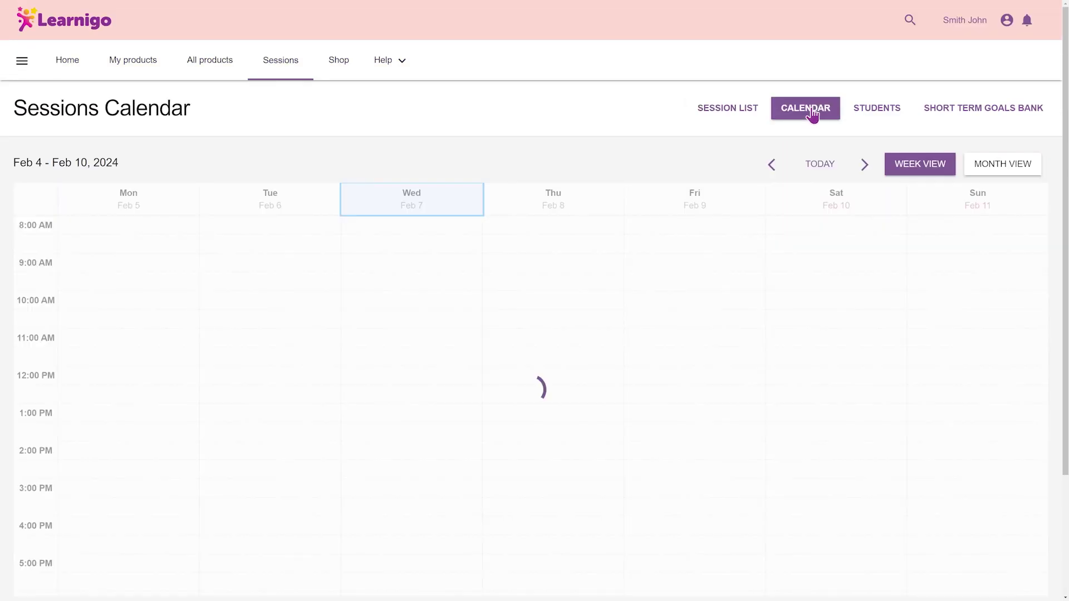
click(772, 166)
click(770, 166)
click(269, 465)
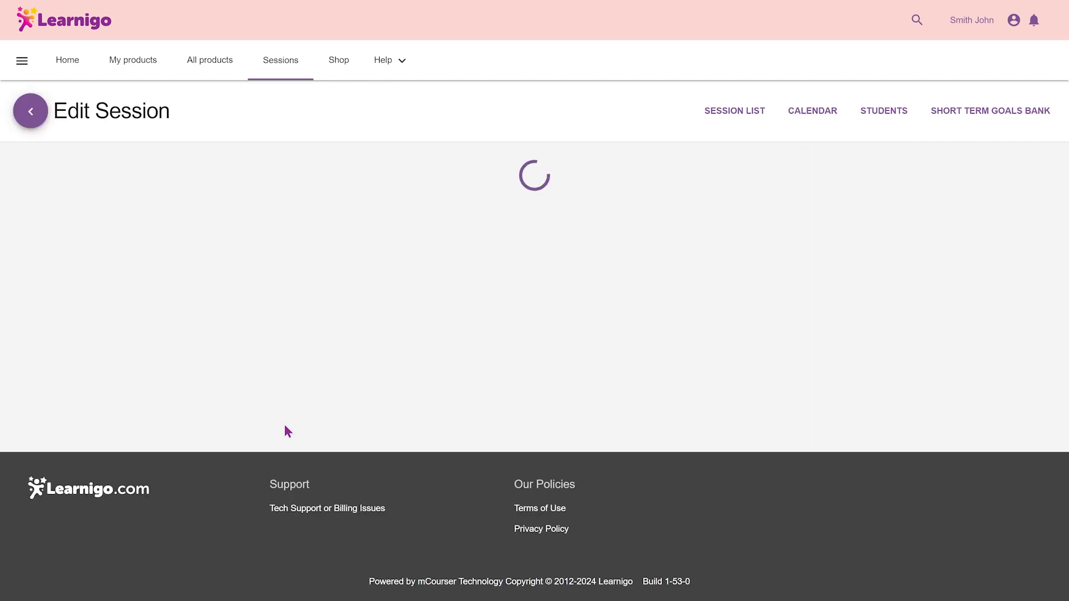
click(30, 114)
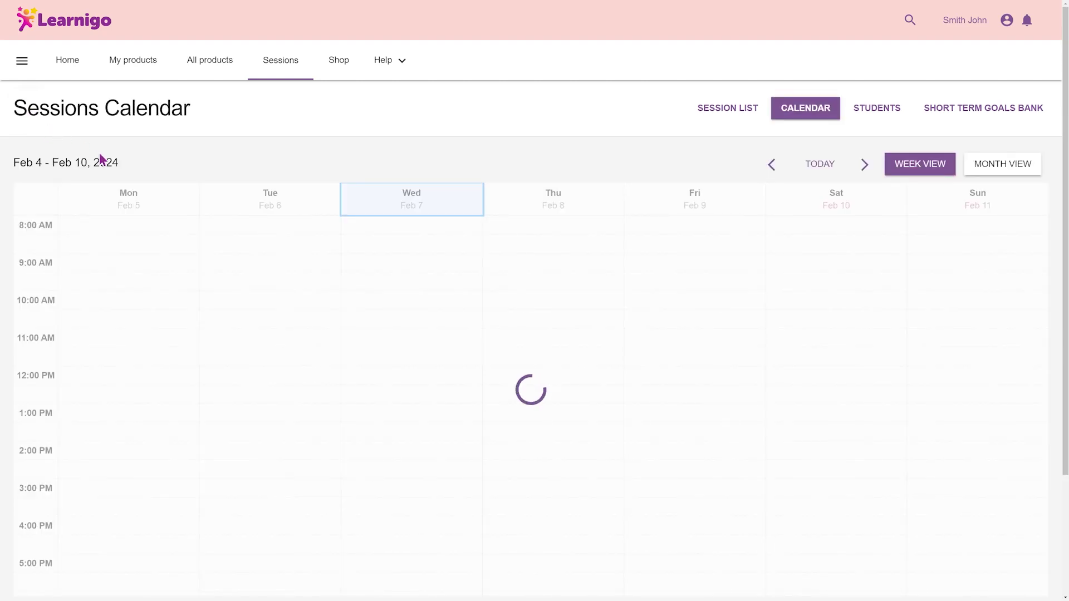
View the students list, and examine the Expressive Language and Vocabulary and Grammar categories in the short term goals bank.
click(856, 124)
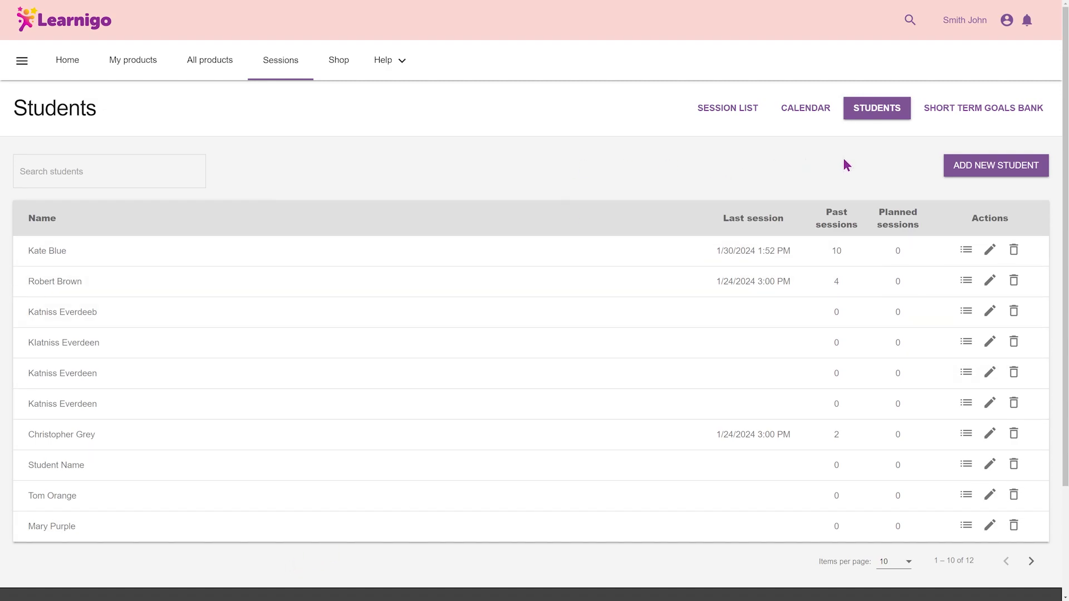
click(947, 115)
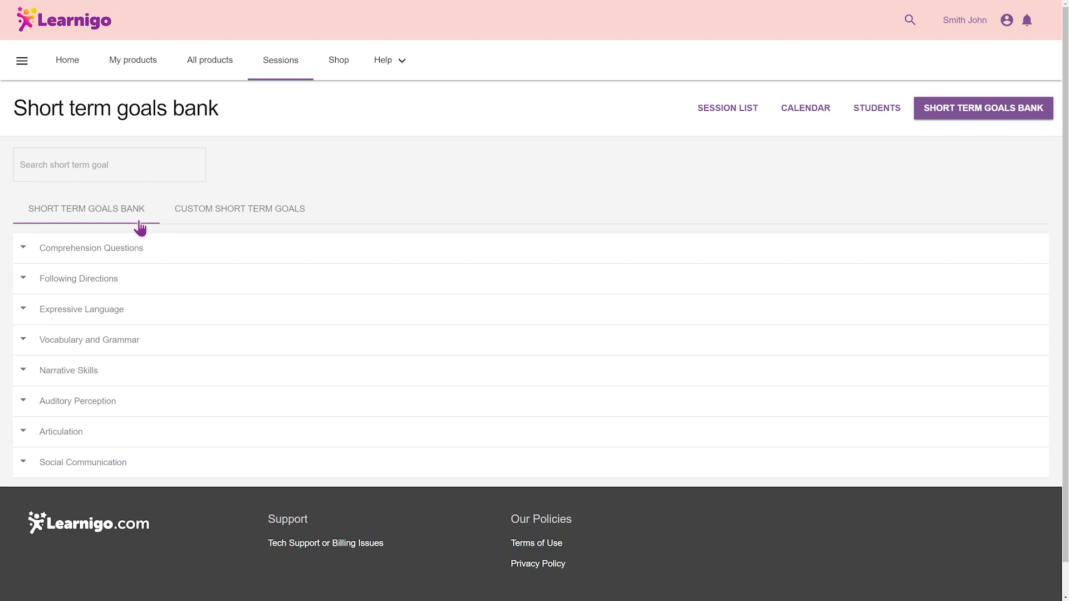
click(27, 316)
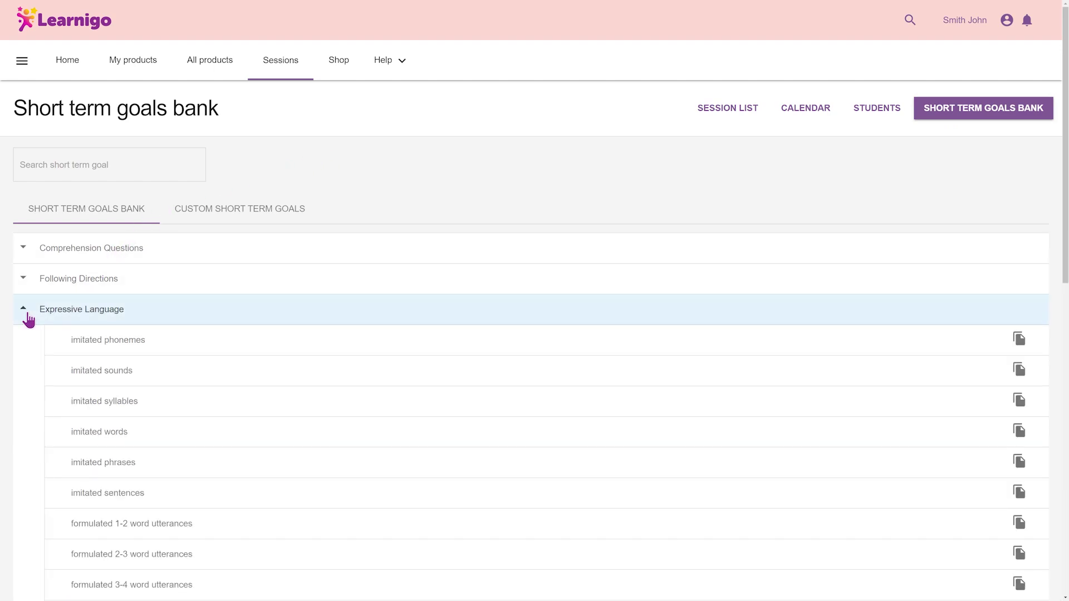
click(28, 317)
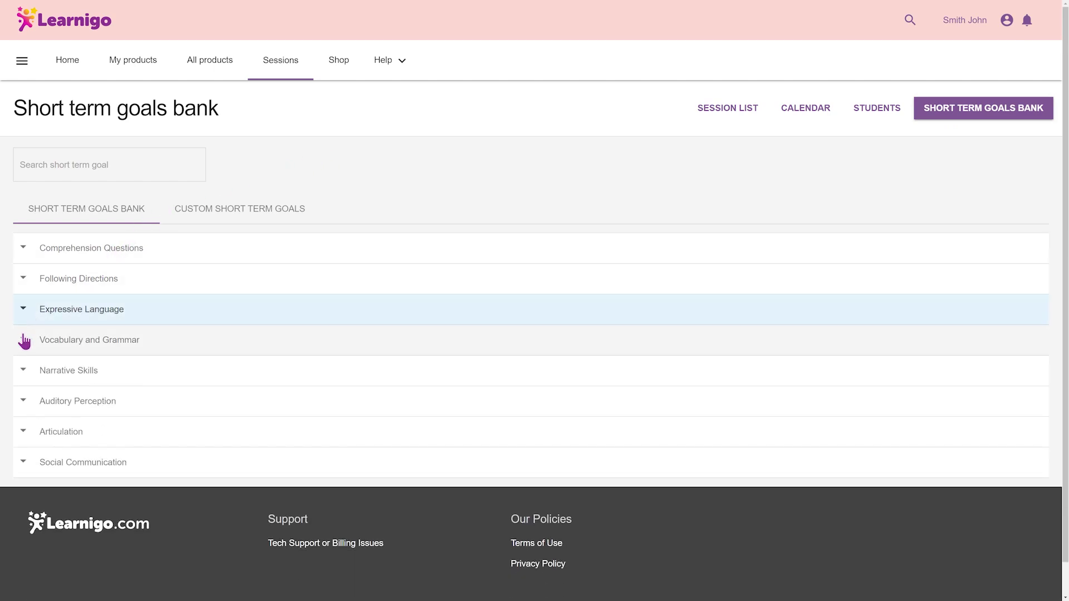
click(25, 341)
click(25, 341)
View the custom short term goals in the goals bank.
click(78, 165)
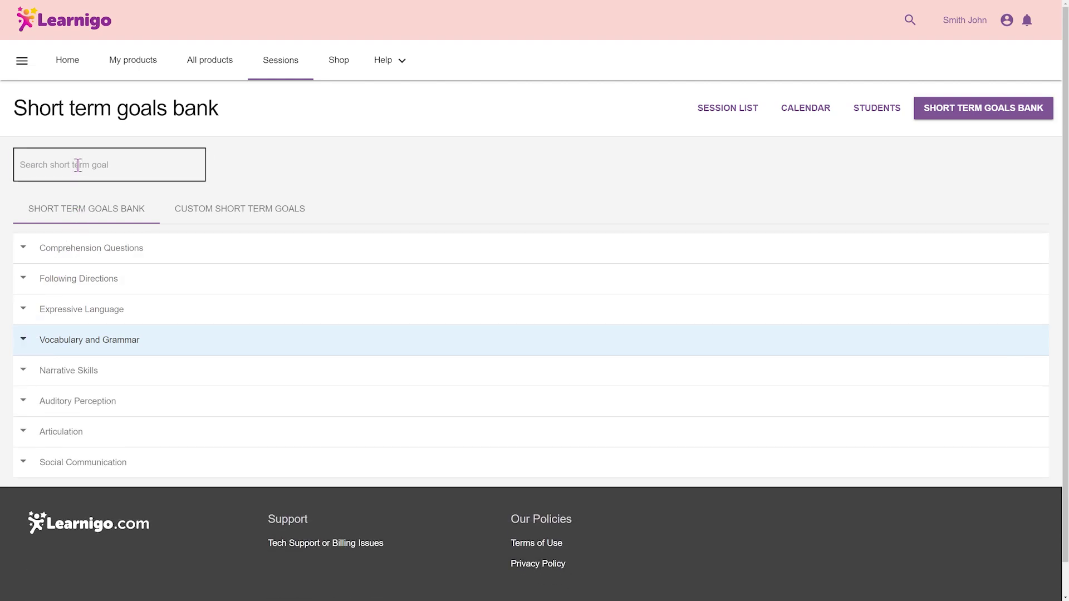
click(226, 170)
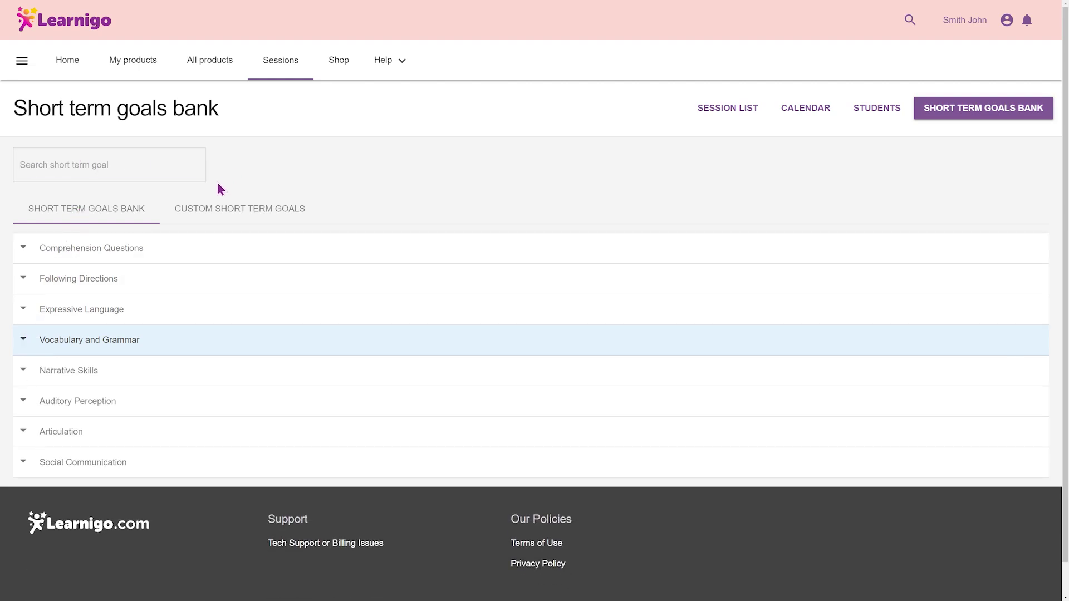
click(213, 216)
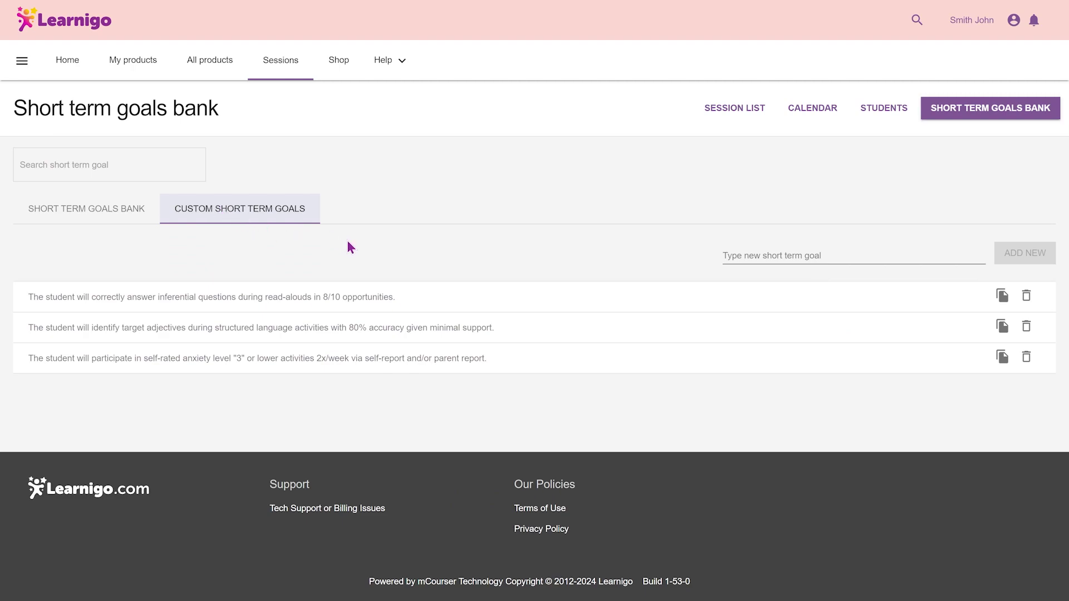
Start a new student record and enter the student's first and last name.
click(893, 114)
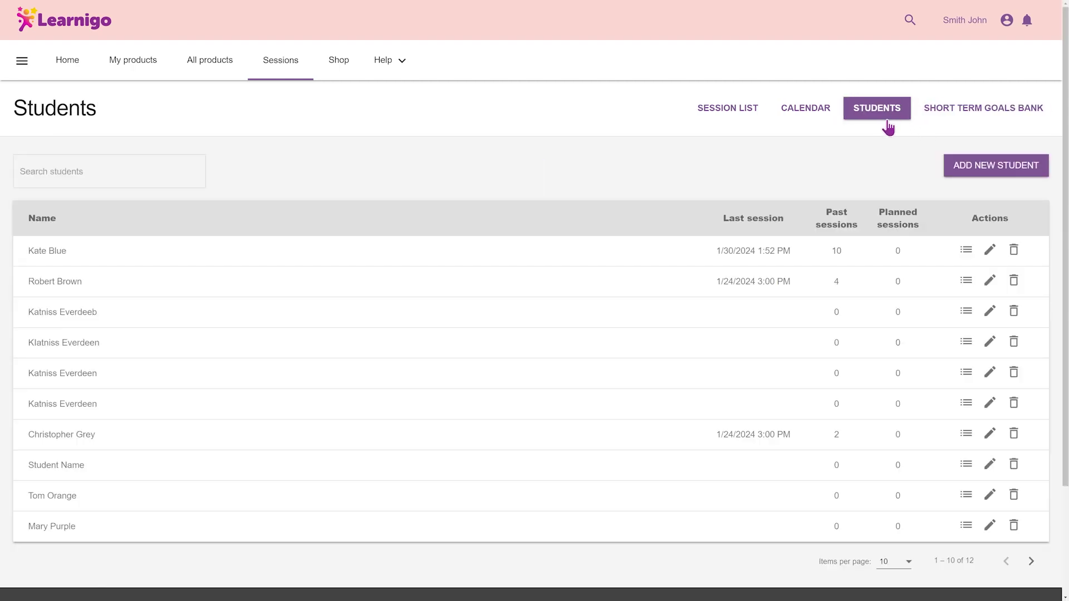
click(953, 178)
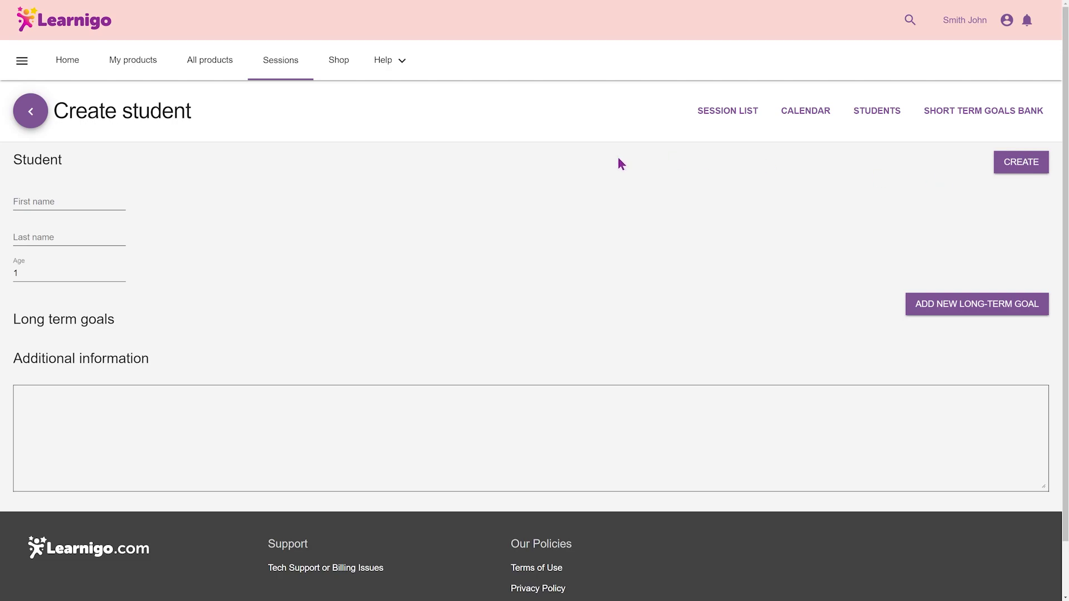
click(93, 200)
text(Katniss)
key(Tab)
text(Everd)
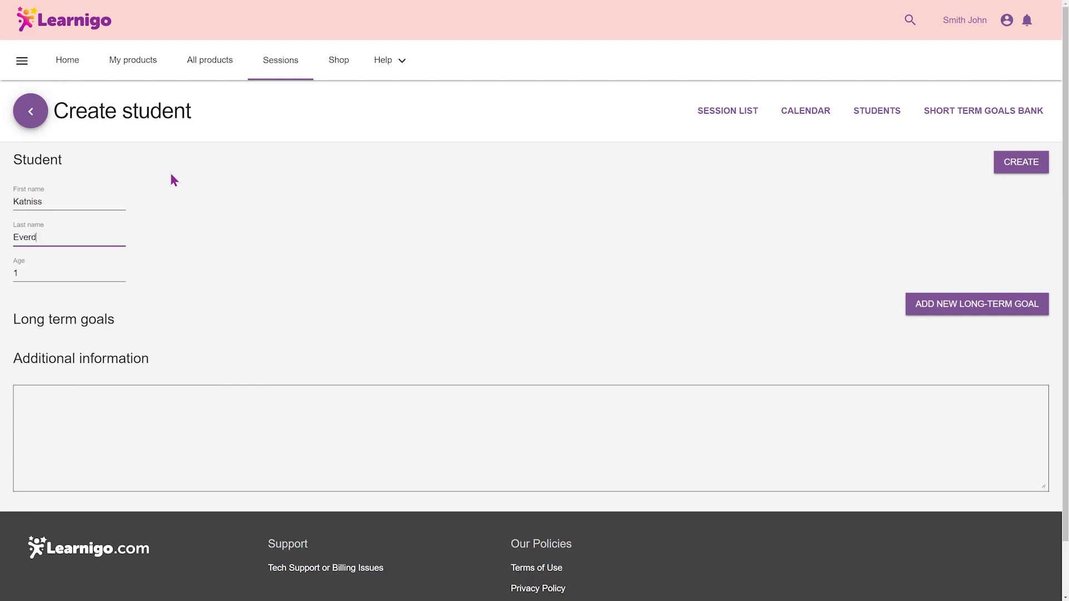
text(een)
Set the new student's age to 5.
click(65, 271)
click(122, 271)
click(122, 272)
click(122, 272)
click(122, 272)
click(218, 259)
Add a long-term goal stating that the student by first name "will expand their utterances to 5+ words to communicate effectively during structured activities.".
click(914, 310)
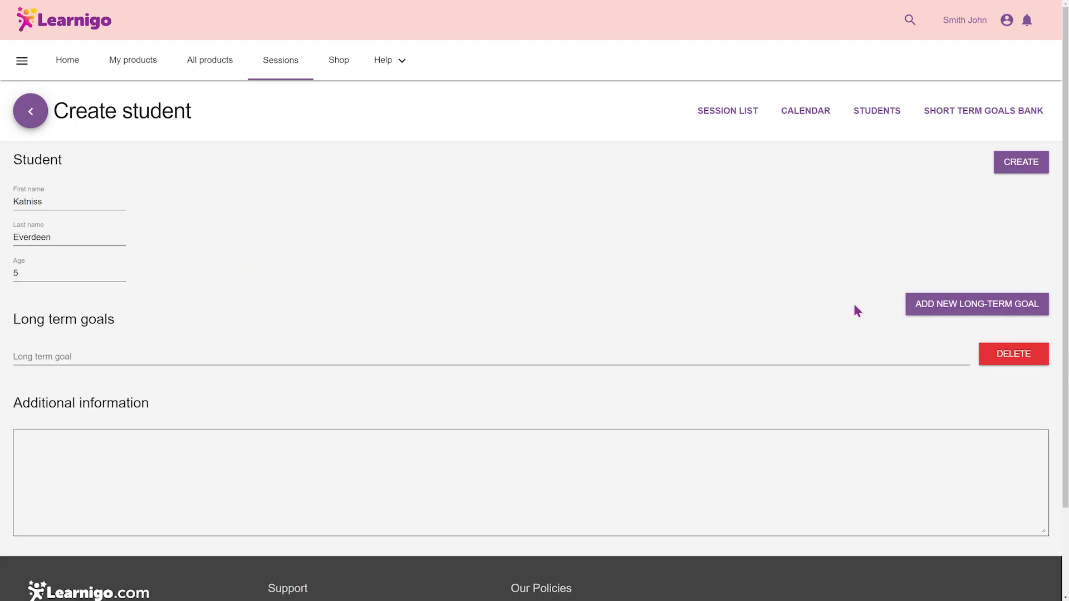
click(95, 359)
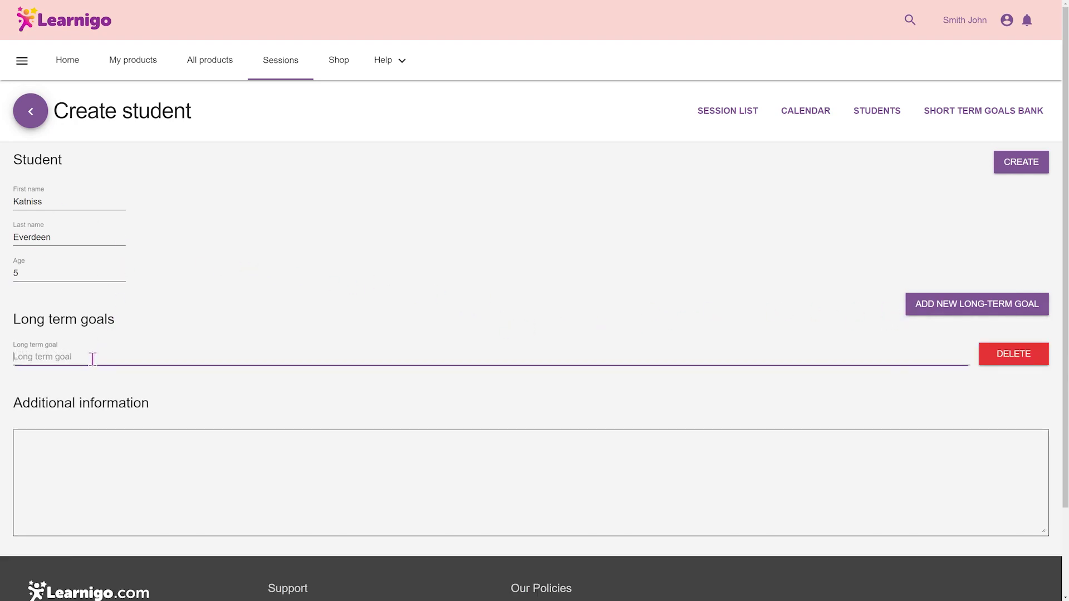
text(Katniss will expand their utterances to 5+ words to communicate effectively during structured activities.)
click(152, 374)
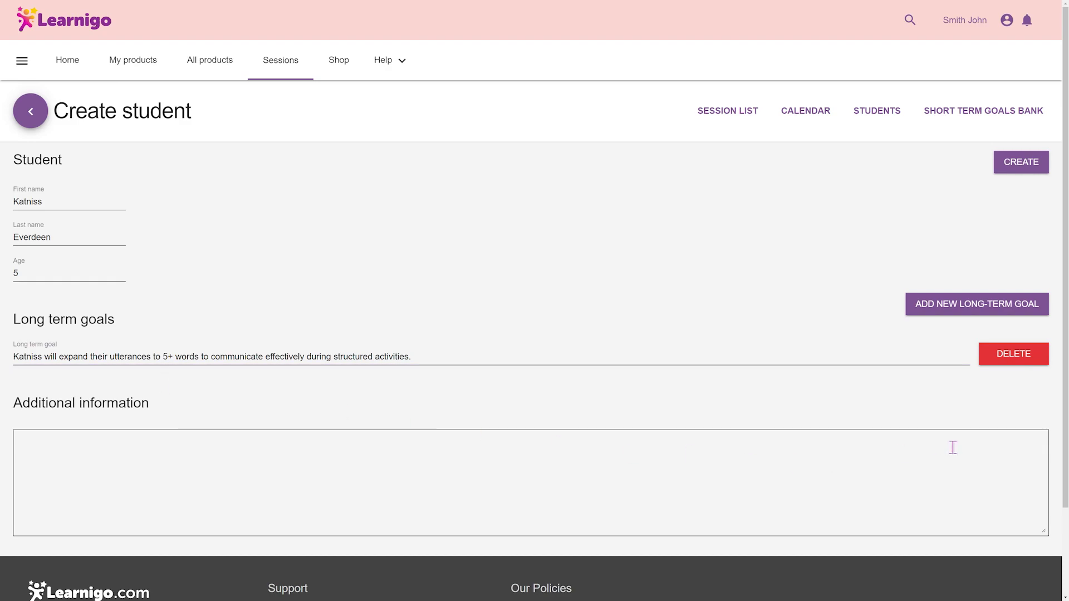
Add a second long-term goal: the student "will increase receptive language skills by answering questions, identifying concepts, and following directions during structured language activities.".
click(984, 311)
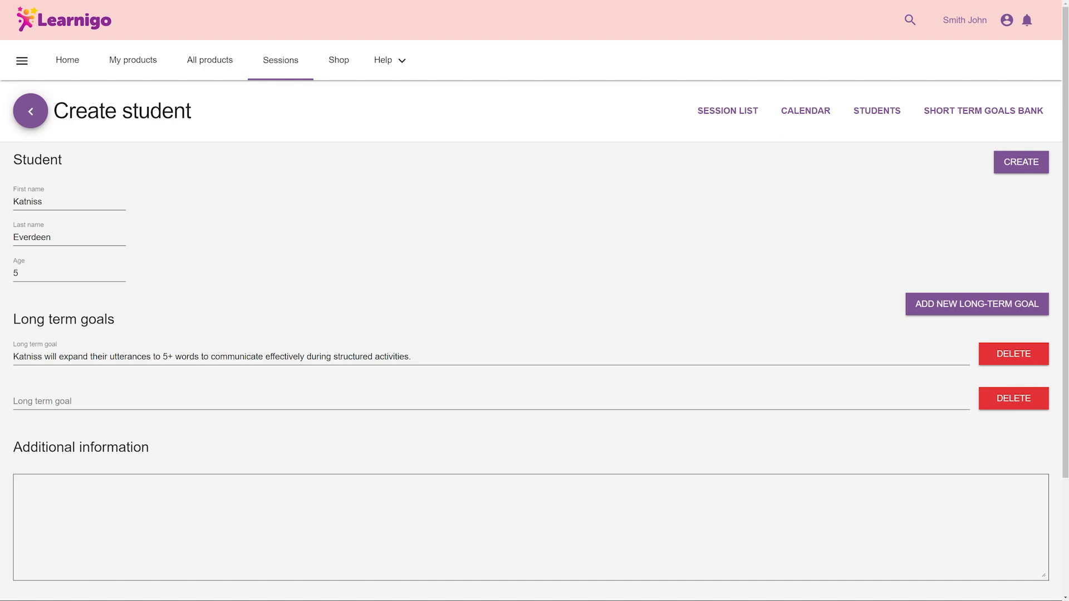
click(83, 399)
text(Katniss will increase receptive language skills by answering questions, identifying concepts, and following directions during structured language activities.)
click(89, 420)
Enter additional information that the student "stays motivated when given sponsor gifts throughout the session." and create the student record.
scroll(90, 419, down, 2)
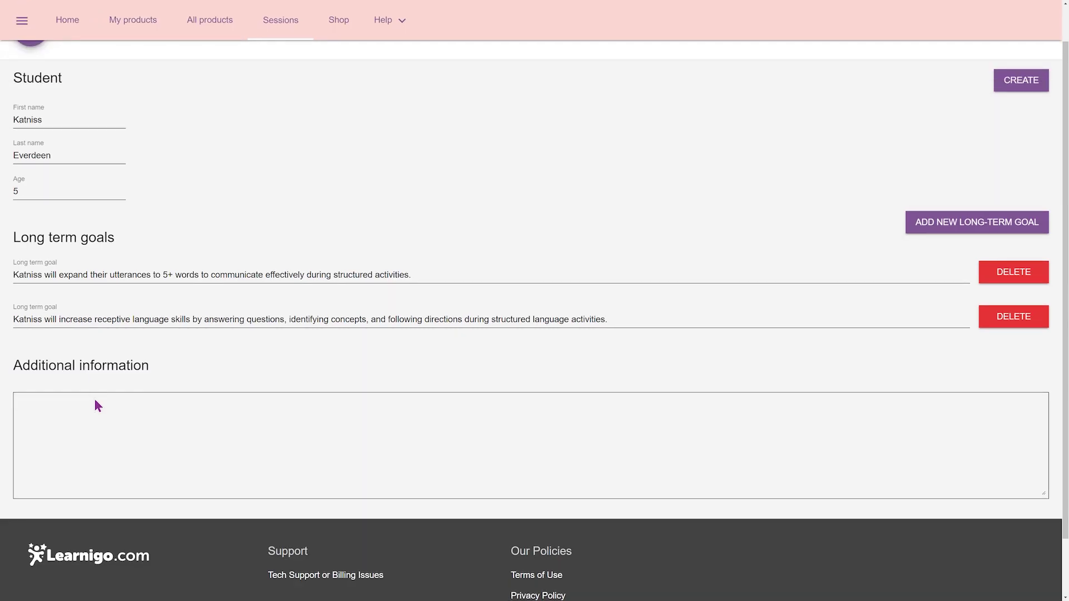
click(54, 402)
text(Katniss stays motivated when given sponsor gifts throughout the session.)
click(195, 366)
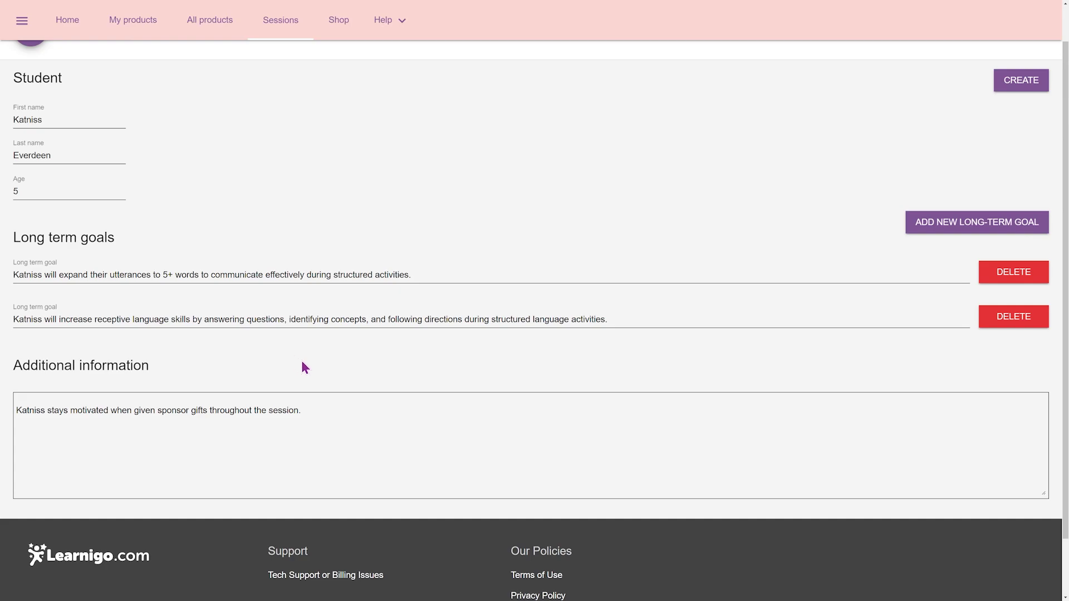
scroll(302, 362, up, 2)
click(1019, 163)
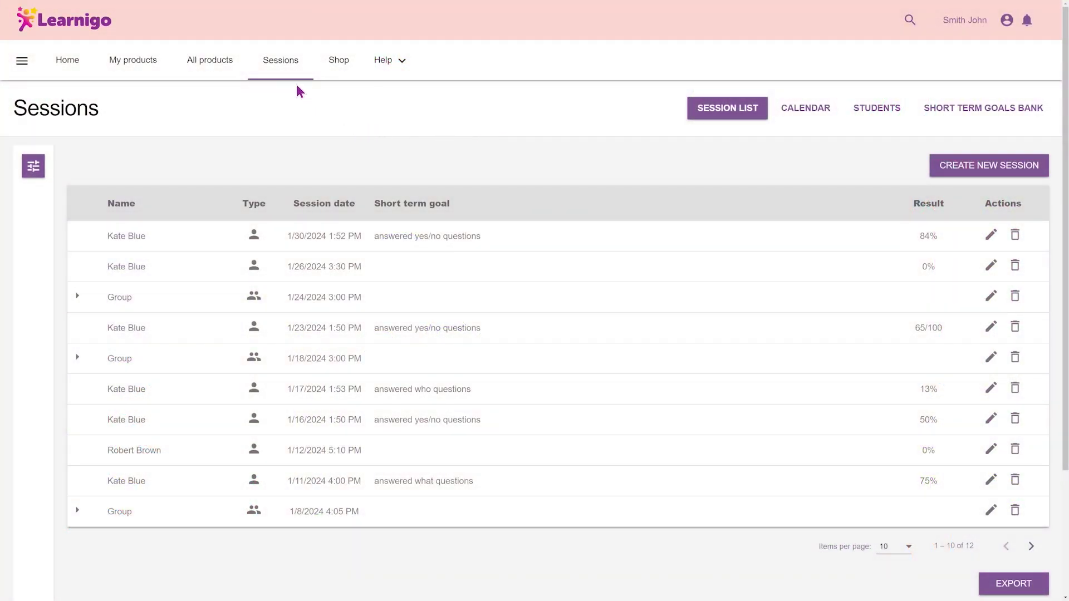
Start a new session and add the first student in the selection list to it.
click(934, 167)
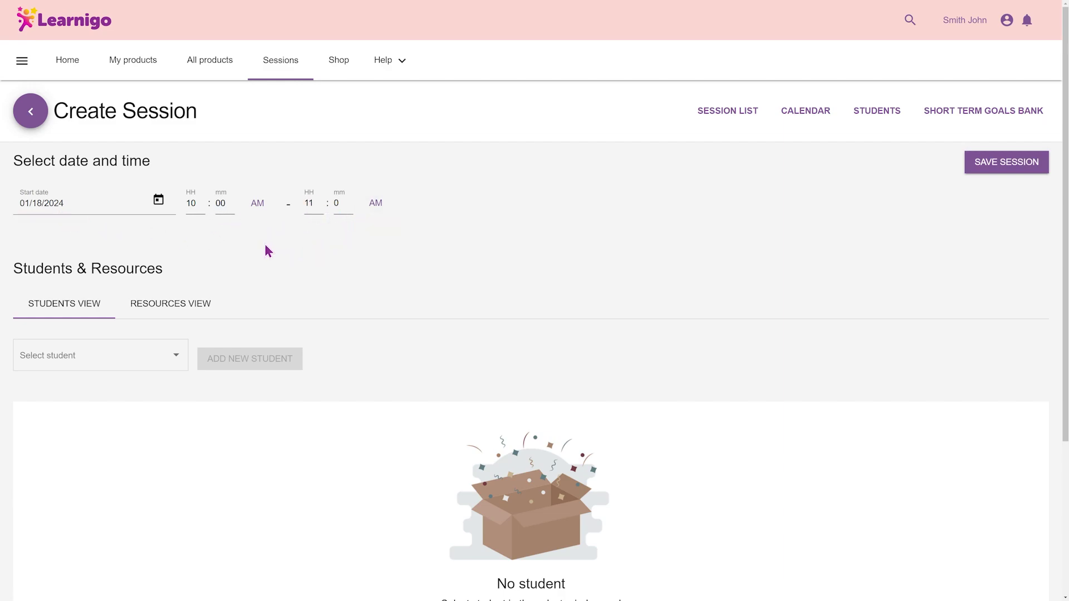
click(175, 356)
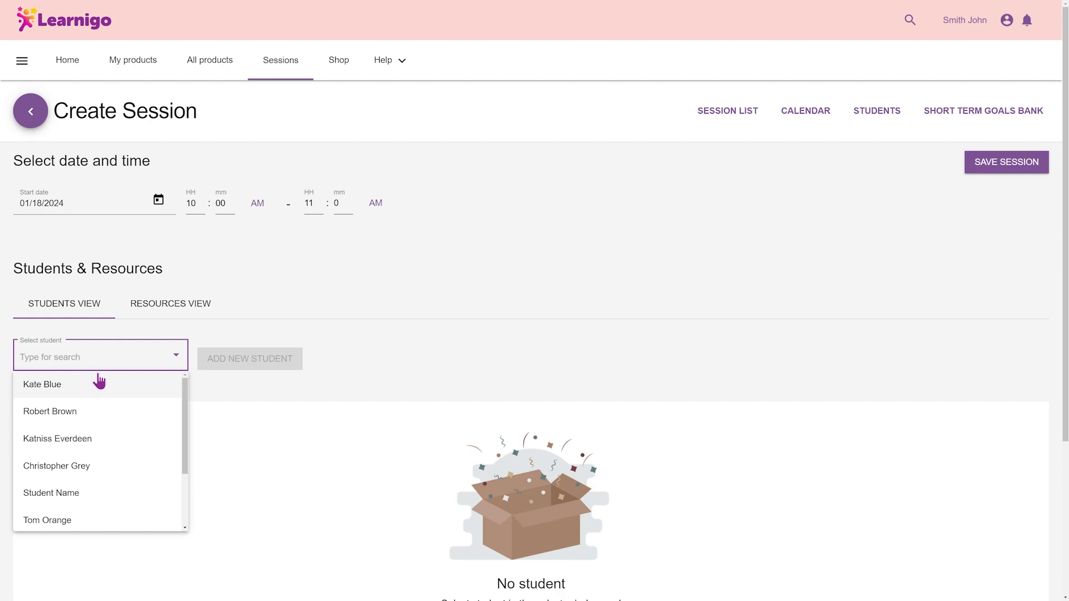
click(83, 384)
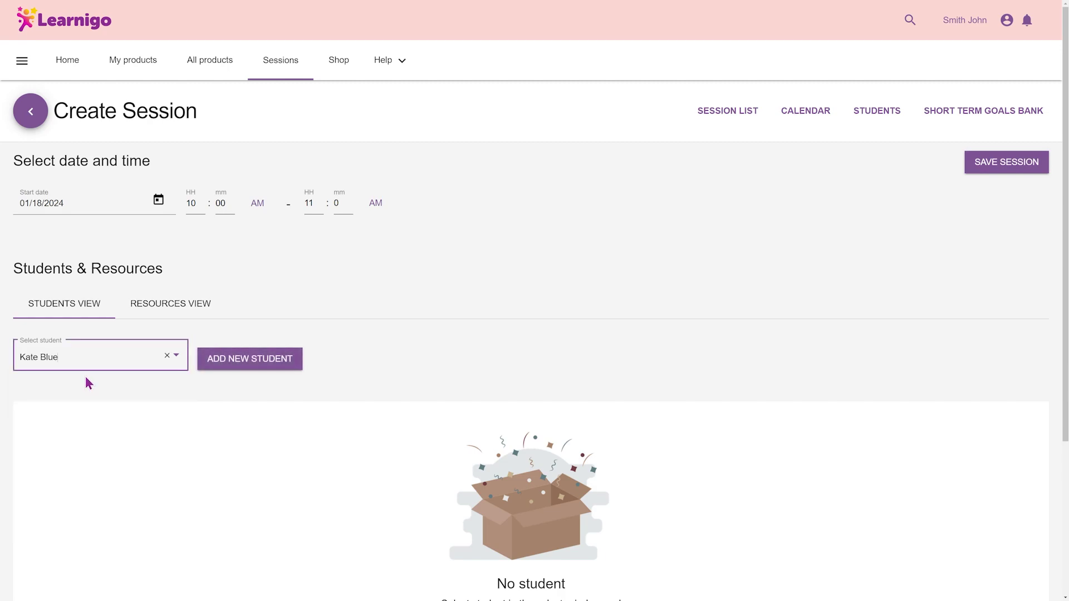
click(240, 368)
Choose the student's long term goal to "expand their utterances to 5+ words to communicate effectively during structured activities".
scroll(235, 372, down, 3)
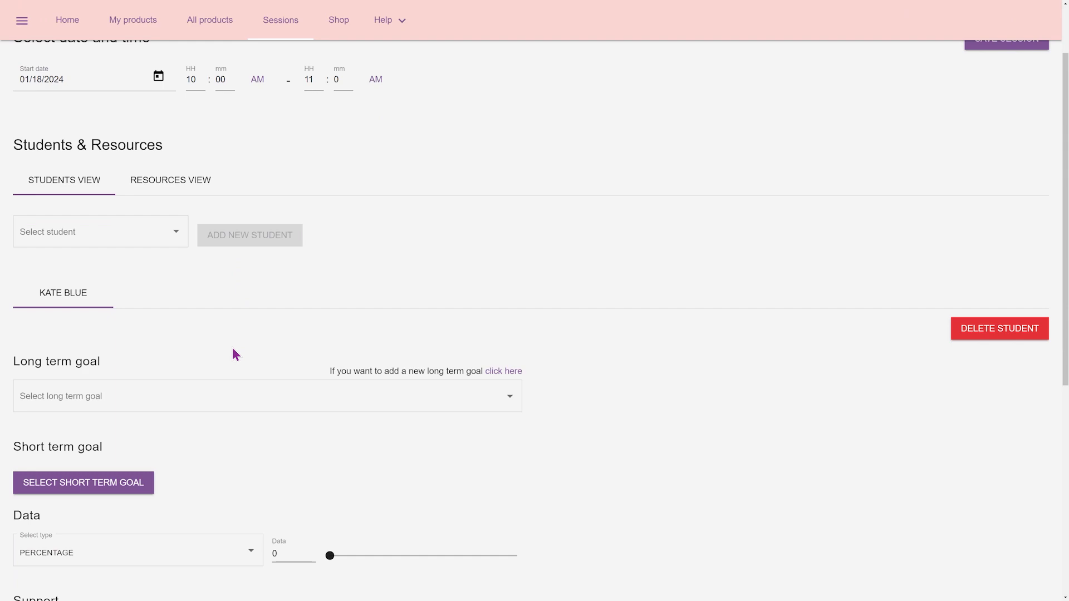
scroll(234, 351, up, 1)
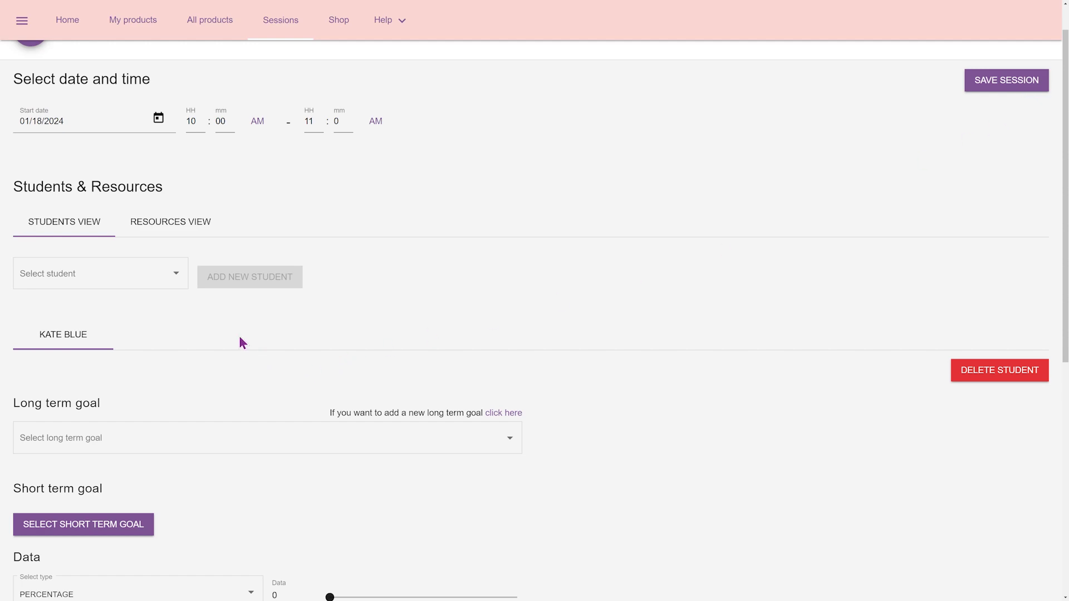
scroll(246, 345, down, 2)
click(505, 366)
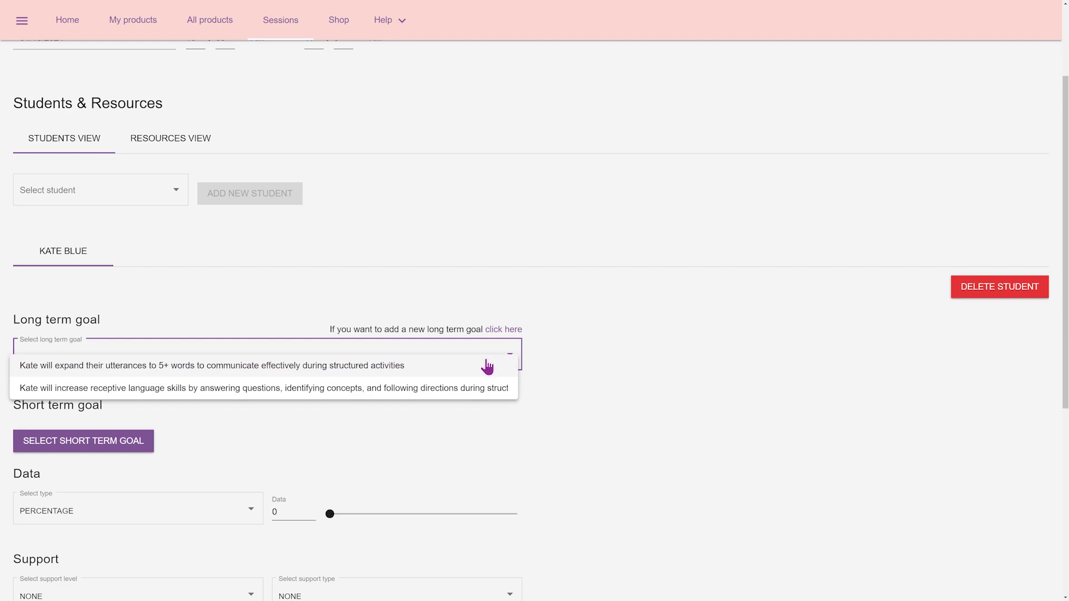
click(448, 366)
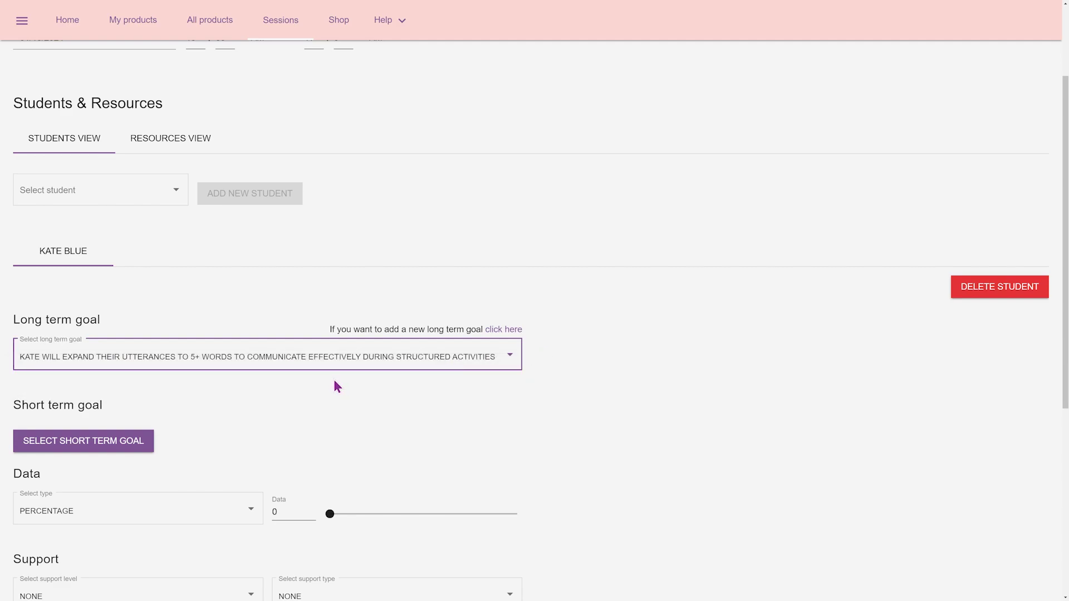
click(509, 357)
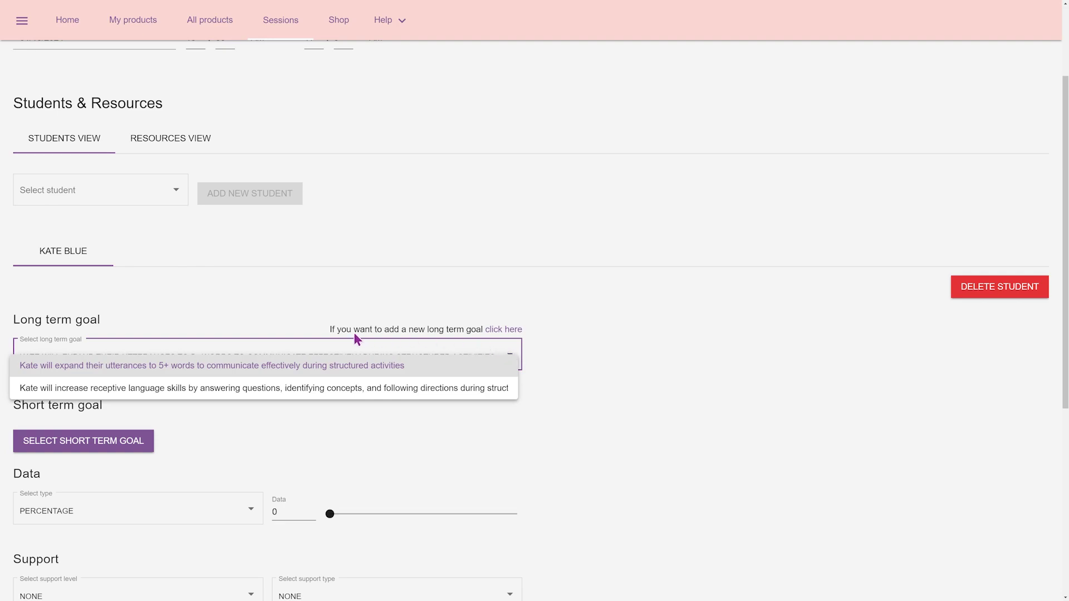
click(370, 366)
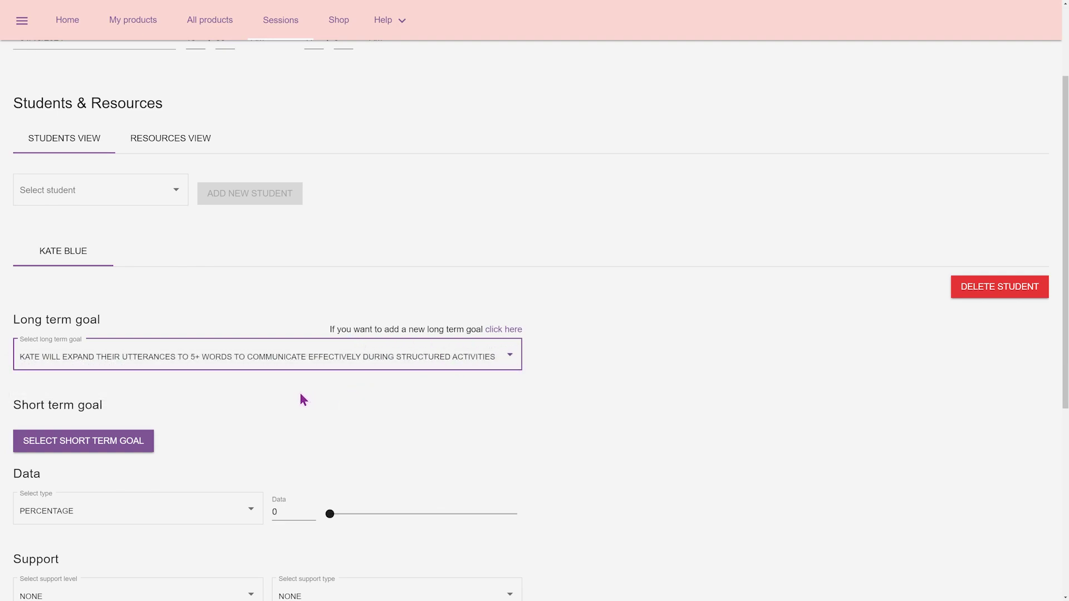
Choose "answered what questions" from the Comprehension Questions category of the bank as the student's short term goal.
click(135, 444)
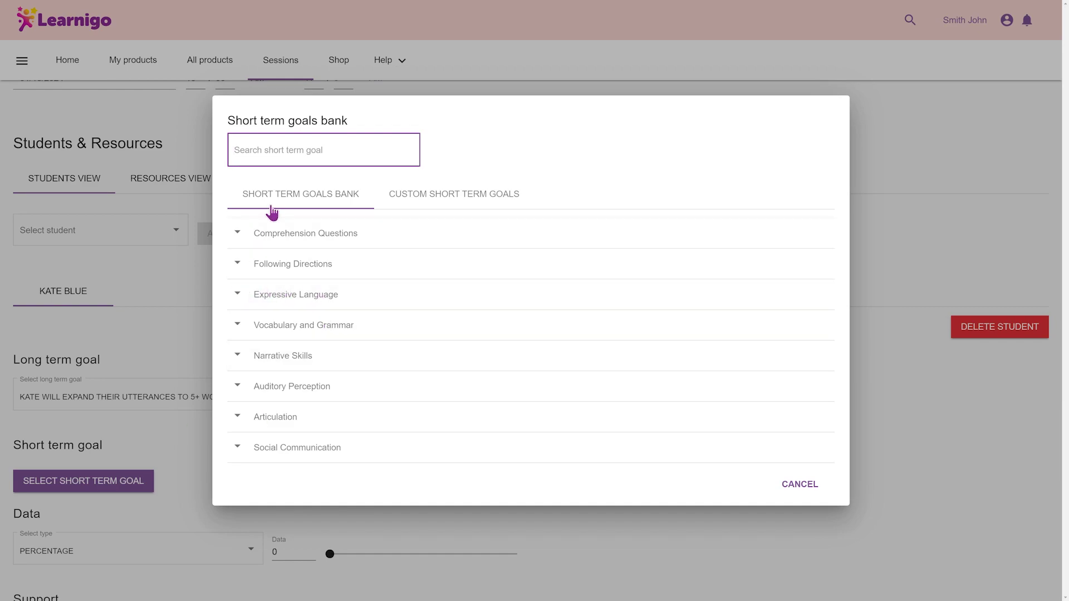
click(240, 233)
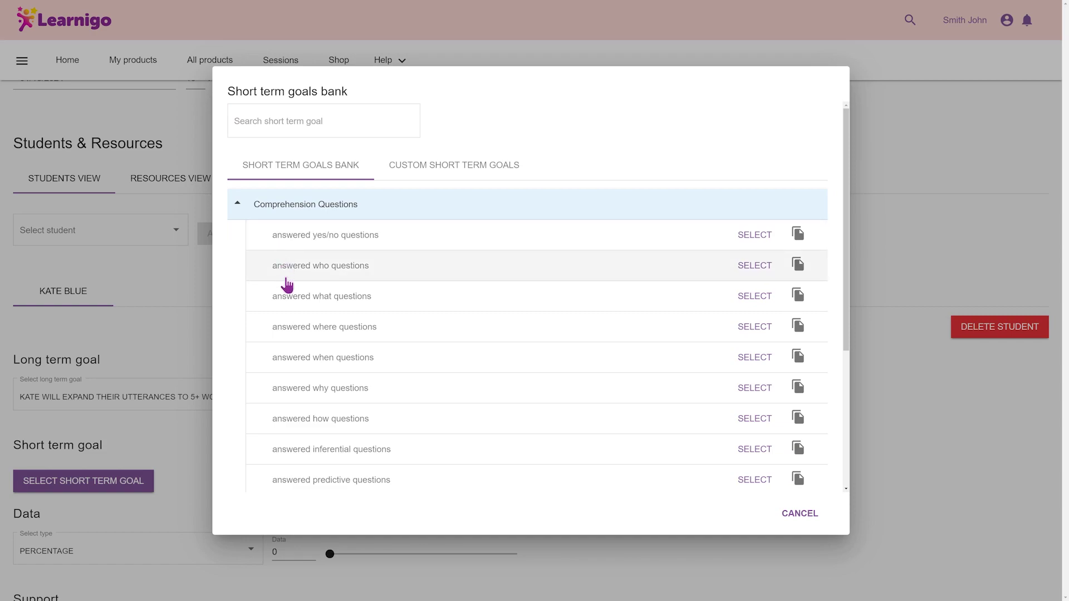
click(749, 296)
Keep Percentage as the data type for the student's short term goal and enter 75 as the result.
scroll(579, 337, down, 1)
scroll(226, 416, down, 1)
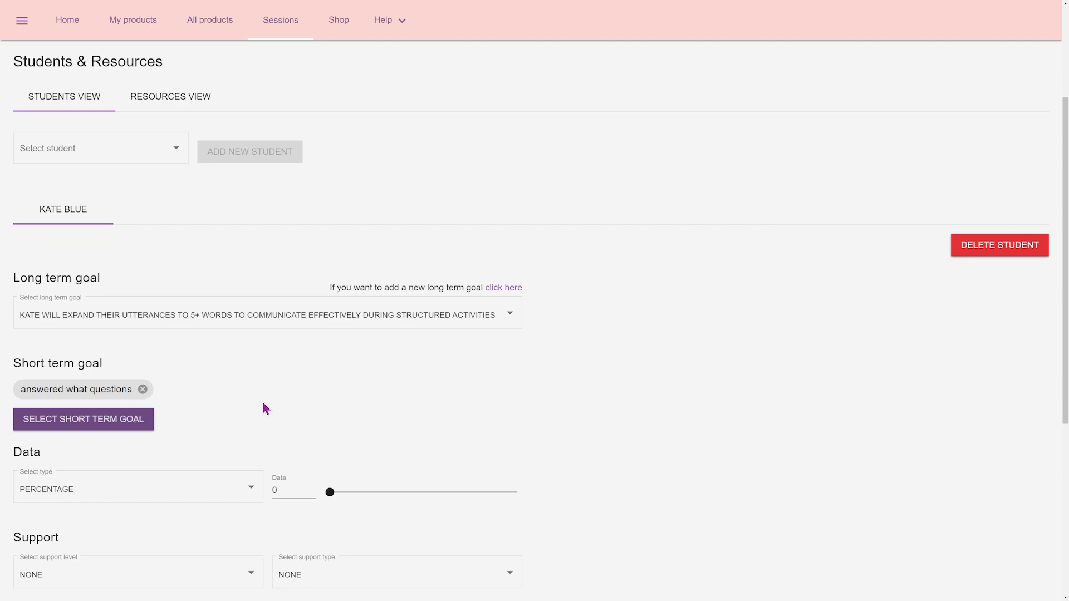
scroll(264, 408, down, 2)
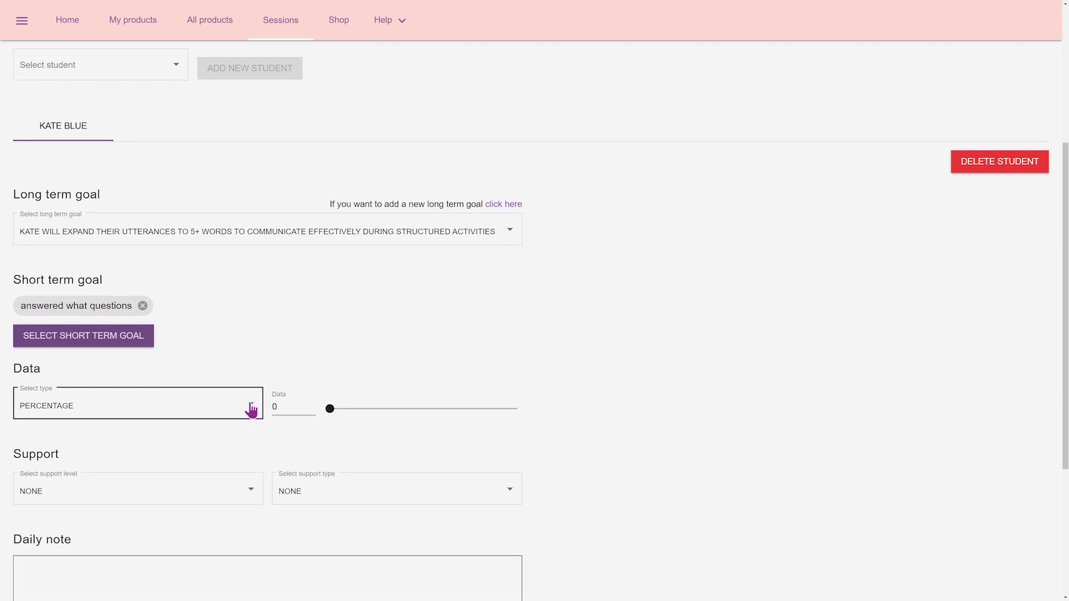
click(251, 409)
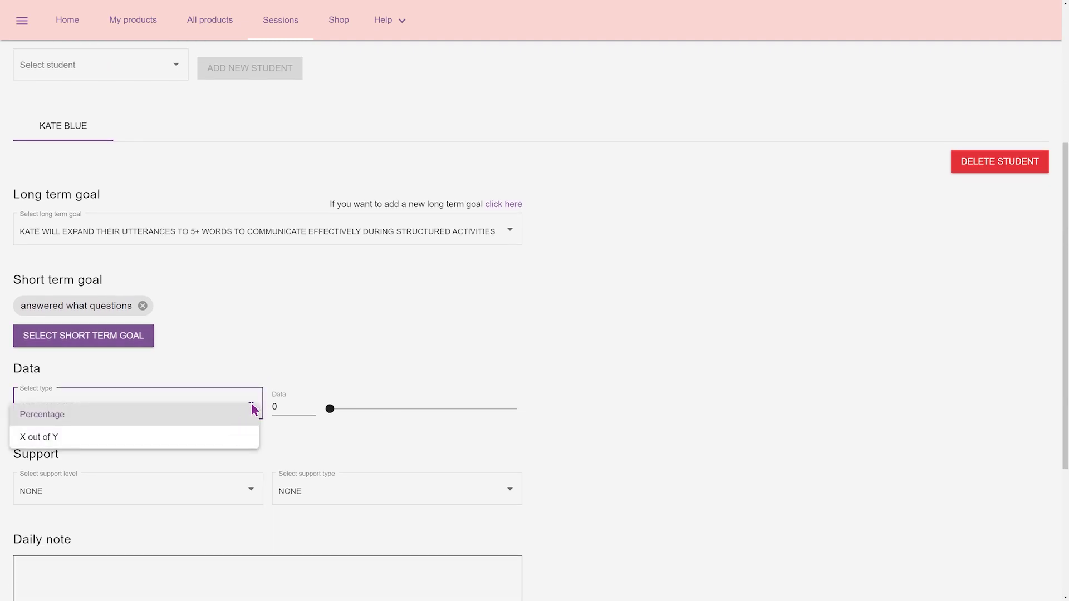
click(251, 409)
click(287, 405)
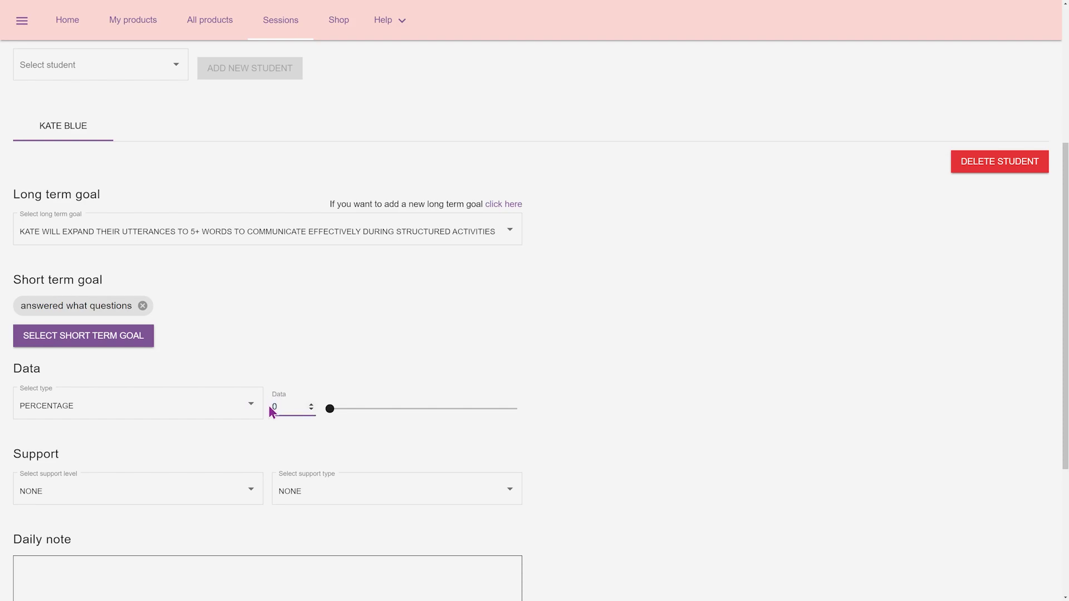
text(75)
Set the student's support level to Moderate and the support type to Visual.
scroll(292, 423, down, 1)
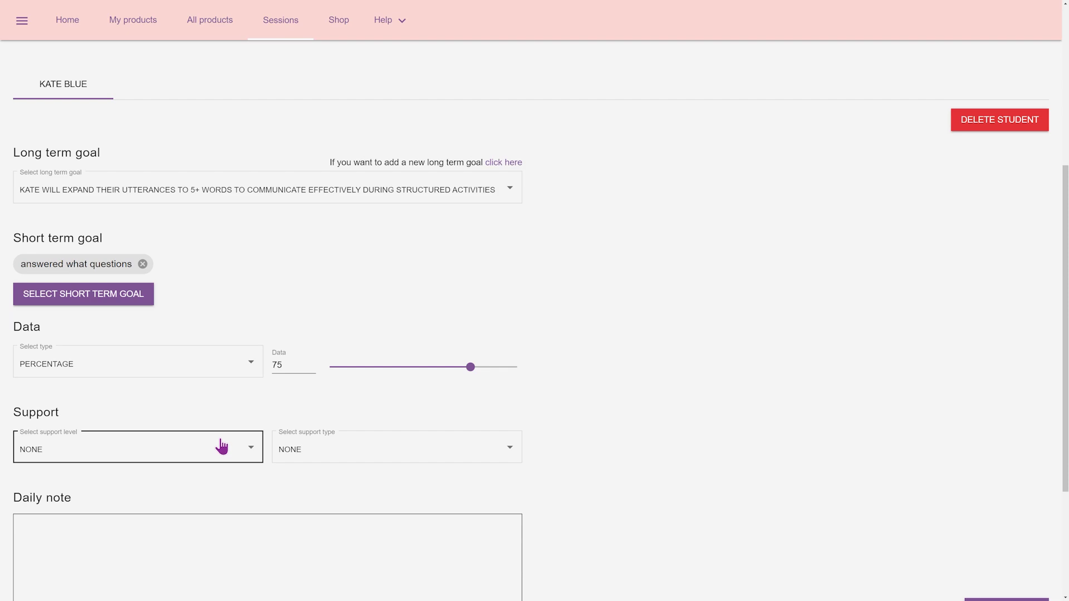
scroll(221, 445, down, 1)
click(227, 413)
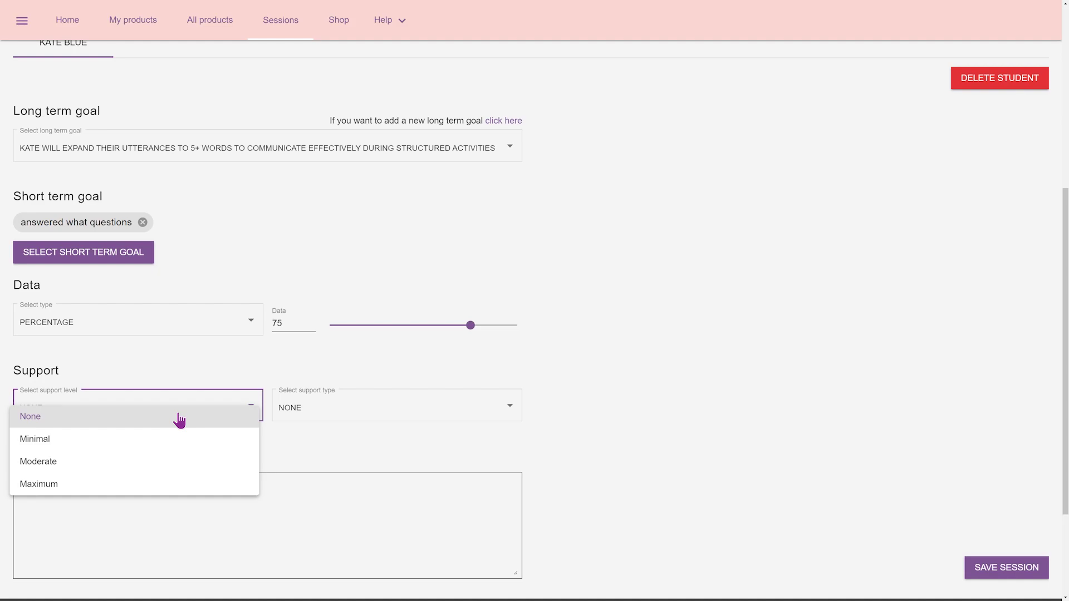
click(145, 463)
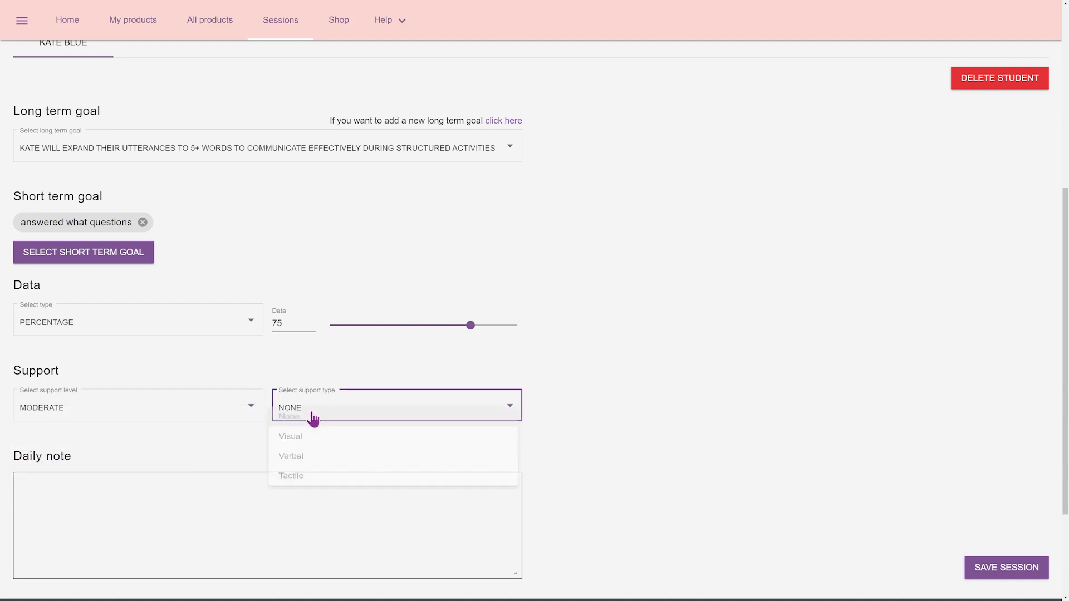
click(313, 419)
click(312, 439)
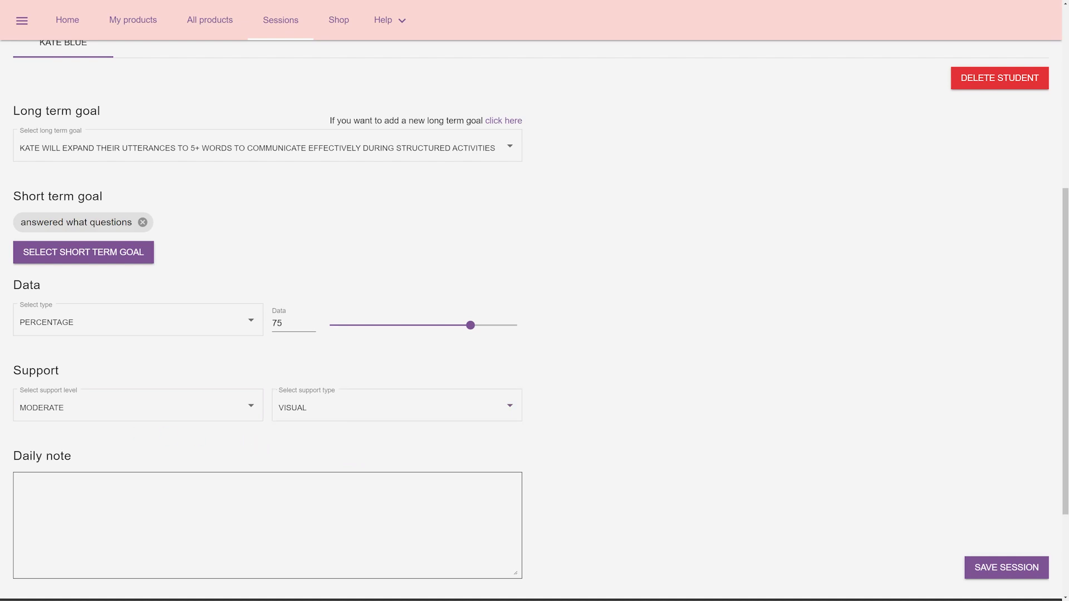
Write a daily note that on 1/18 the student "answered what questions with 75% accuracy given moderate visual support during small-group read-aloud".
click(57, 504)
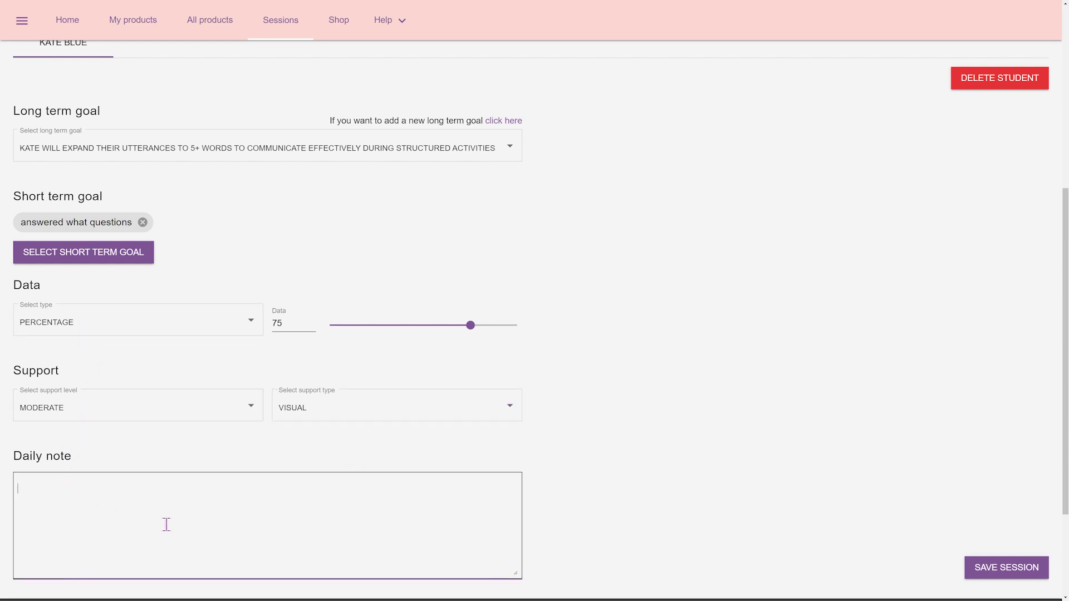
text(On 1/18, Katie answered what questions with 75% accuracy given moderate visual support during small-group read-aloud of "The Very Hungry Caterpillar." Next session, review "what" questions with a focus on decreasing visual support.)
scroll(590, 513, down, 2)
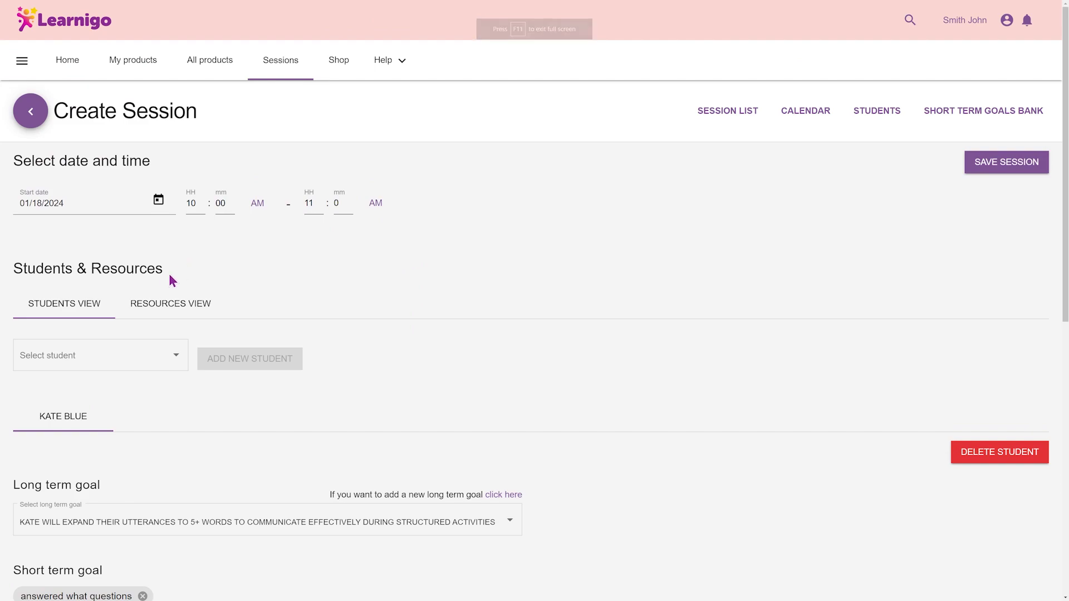
Review the session's resources from My collection, URL and File sources, and save the session.
click(203, 317)
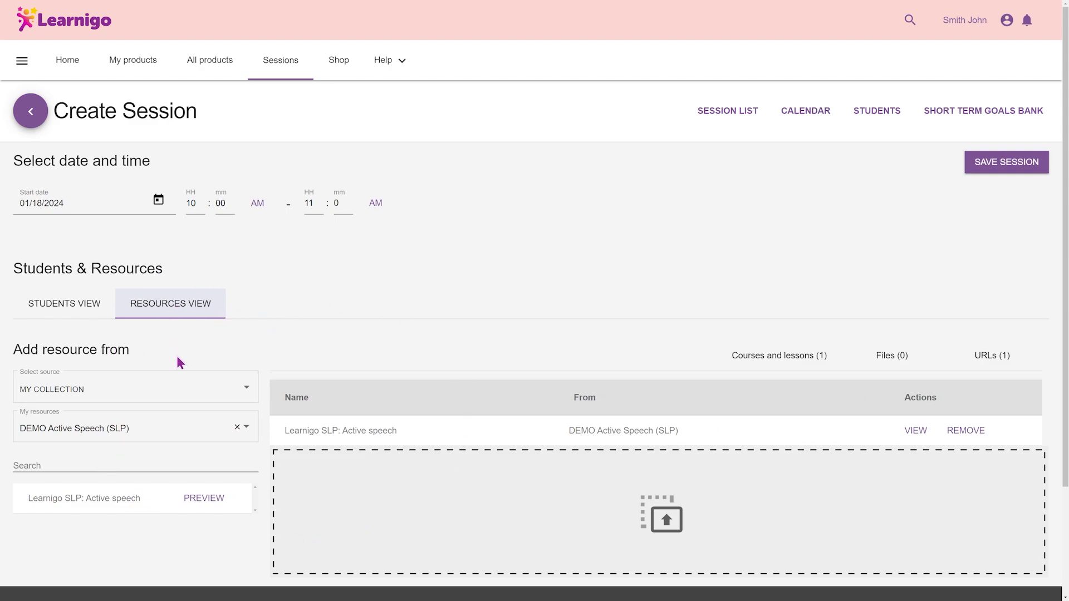
click(248, 390)
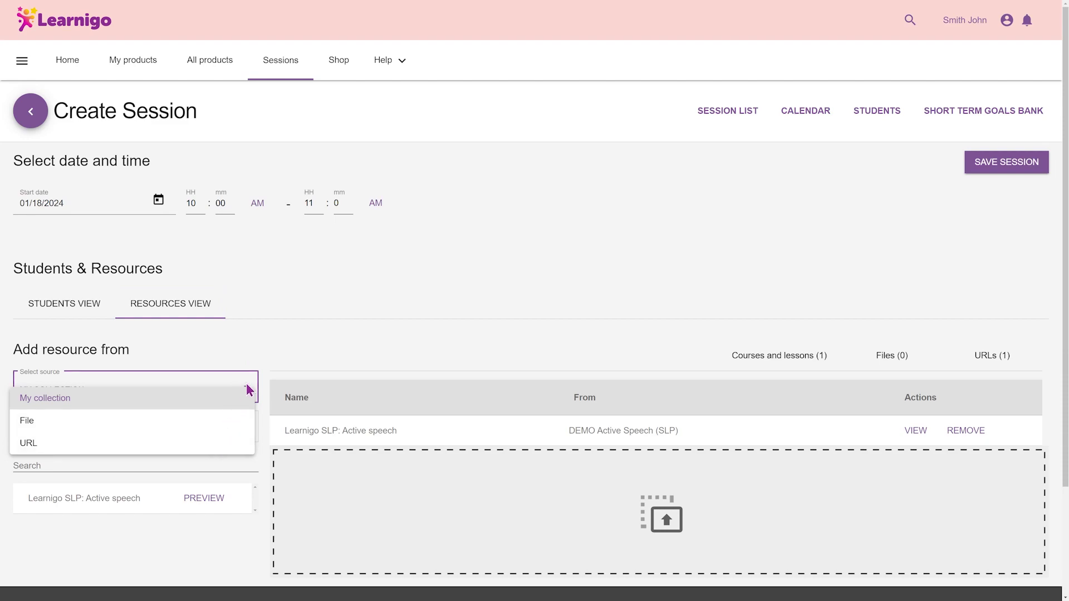
click(244, 394)
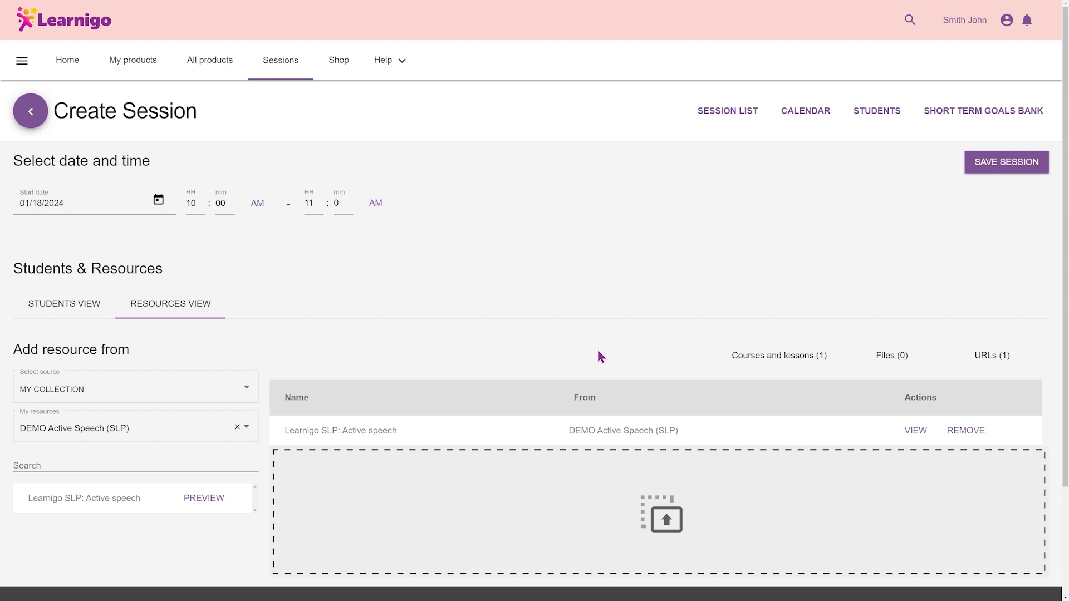
click(993, 362)
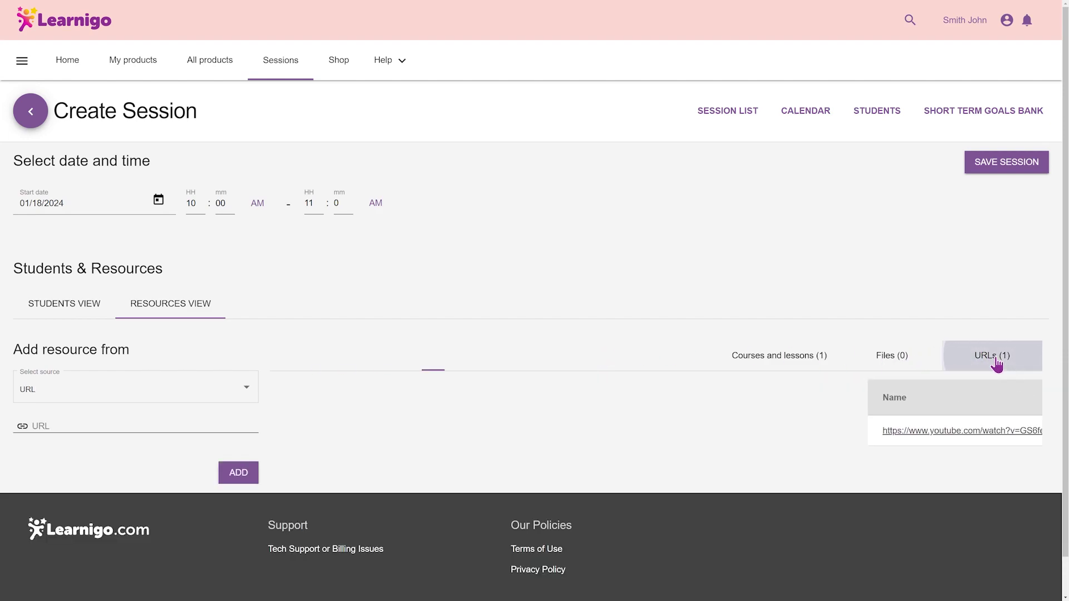
click(801, 361)
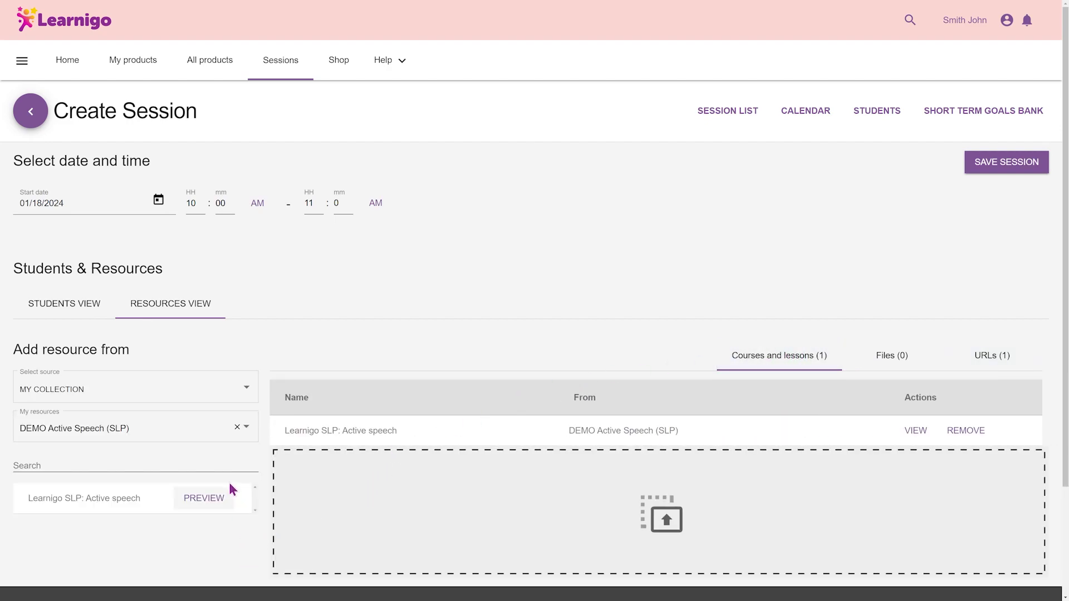
click(242, 394)
click(222, 418)
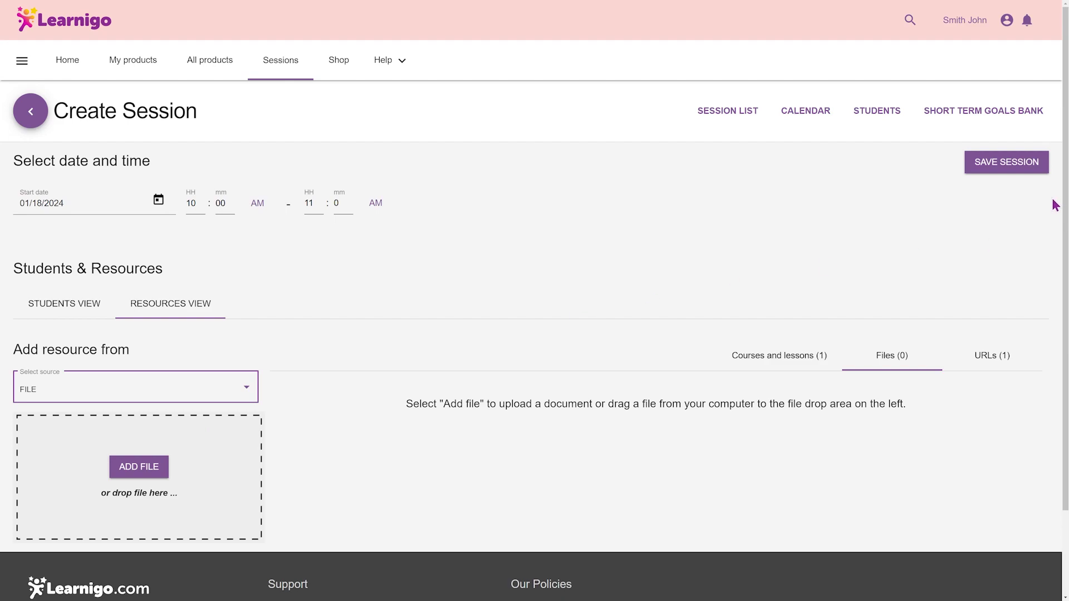
click(1008, 167)
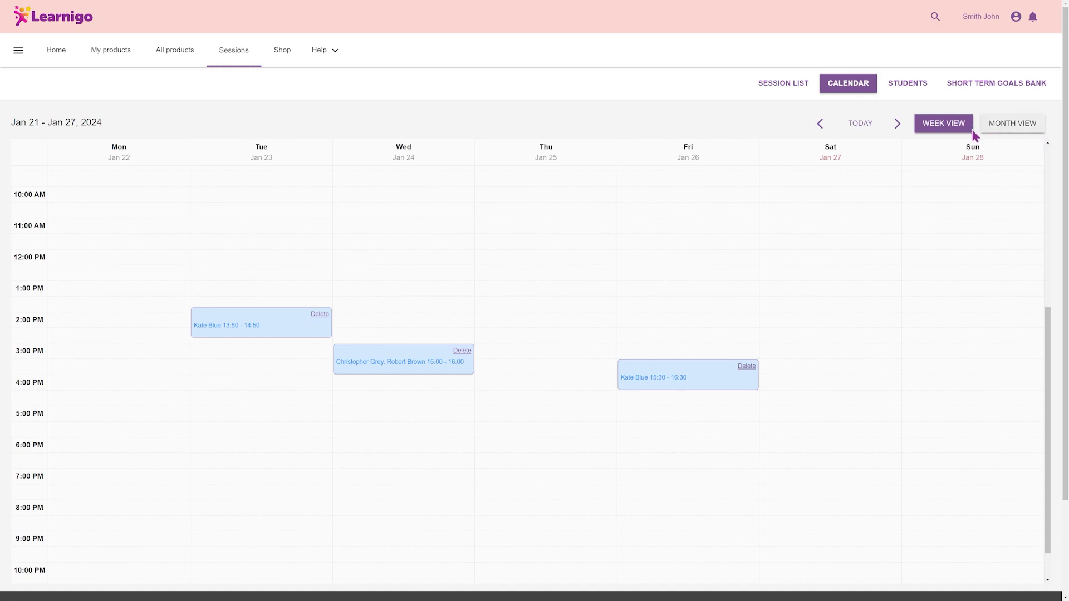
View the sessions calendar by month and return it to the week view.
click(1015, 128)
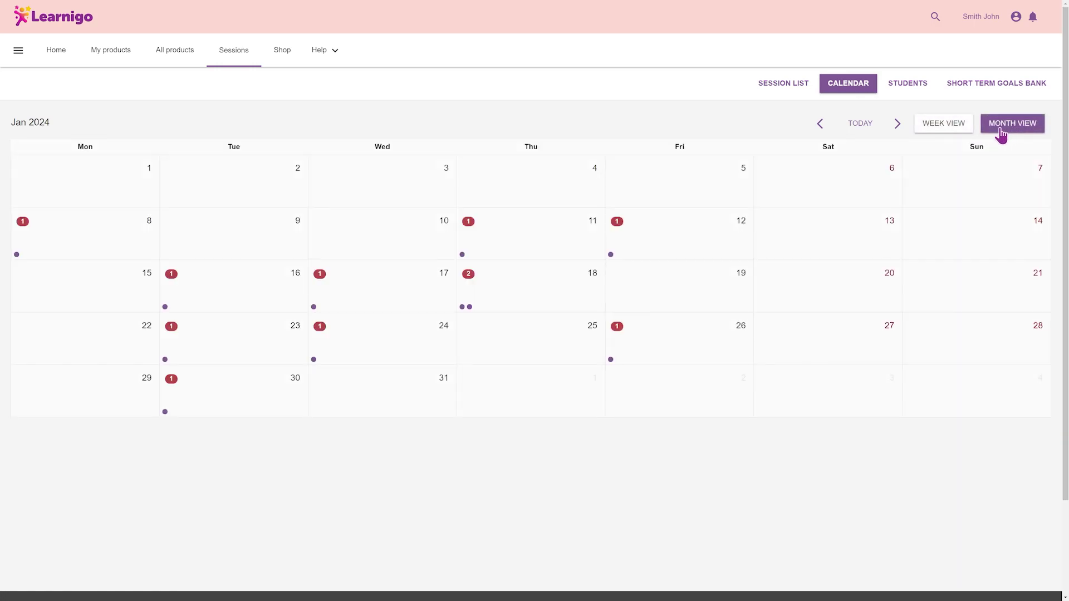
click(959, 133)
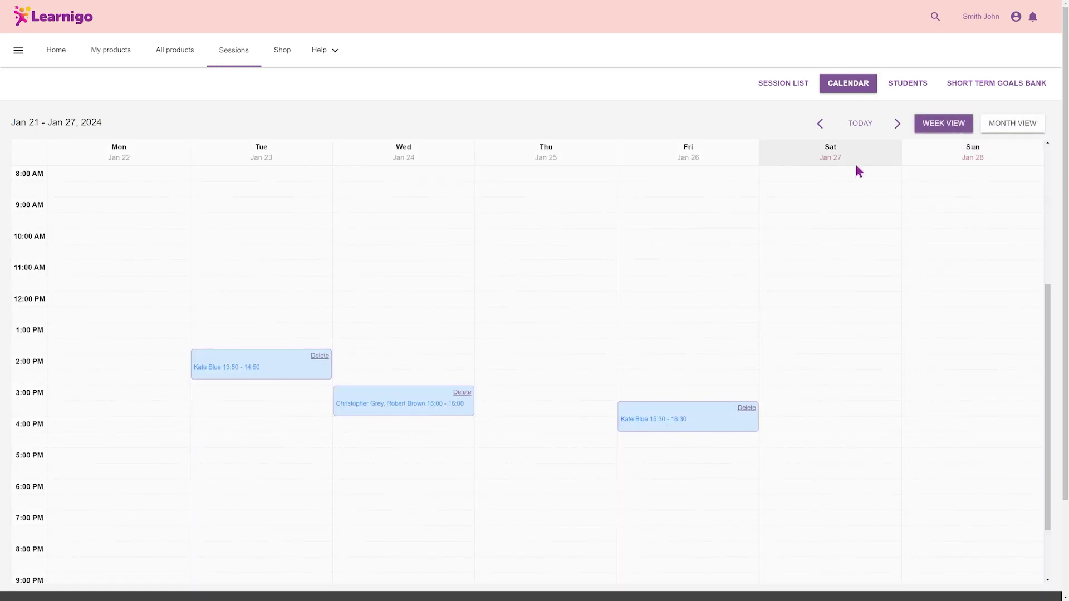
Open the January 23 session for editing and save it, and select the empty 2:00 PM calendar slot on January 31.
click(242, 379)
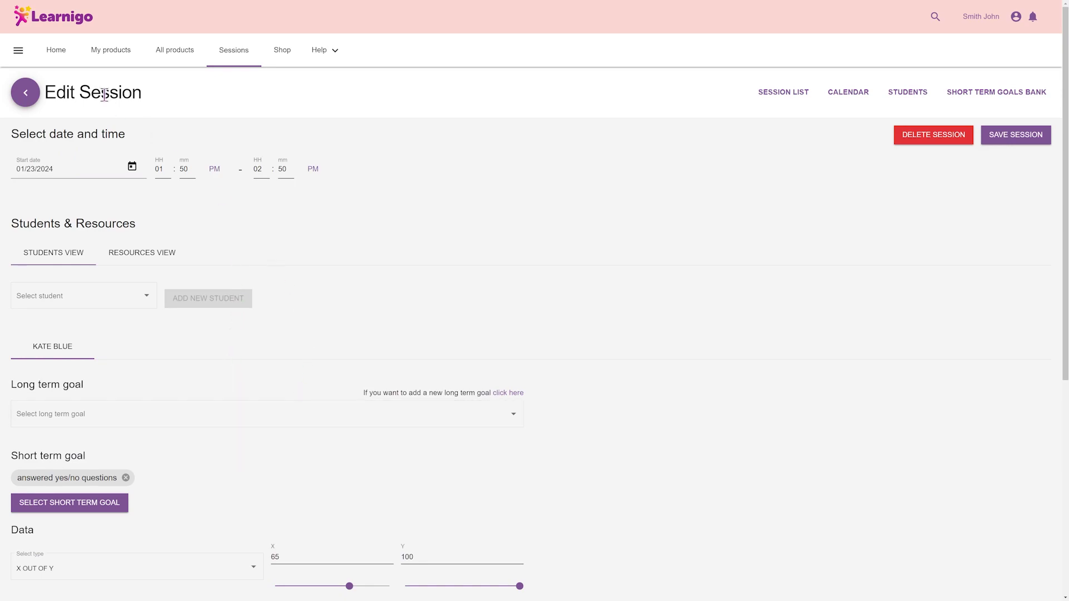
click(1019, 141)
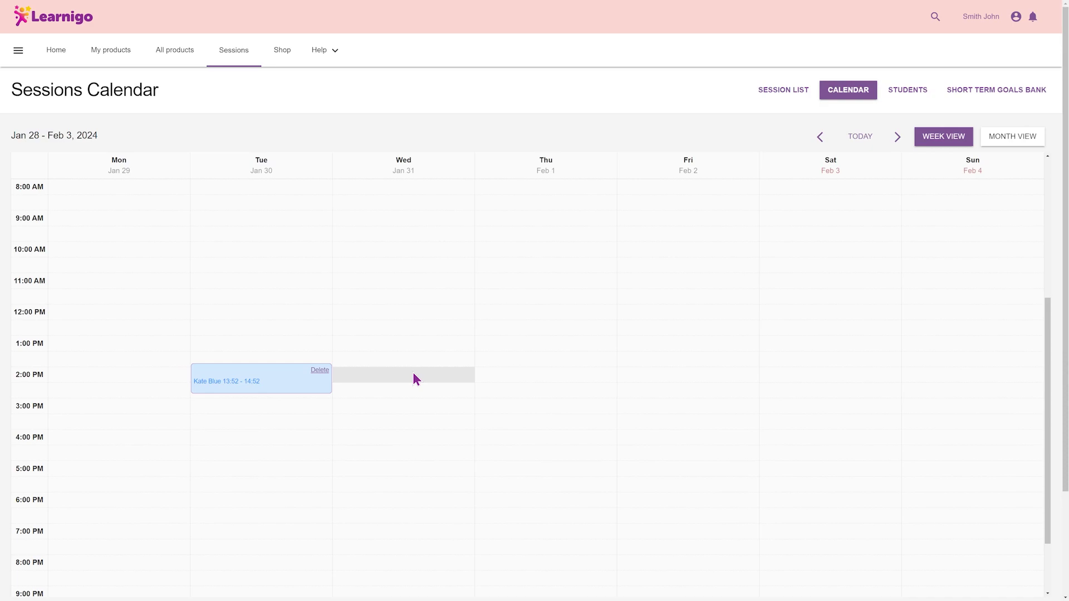
click(413, 374)
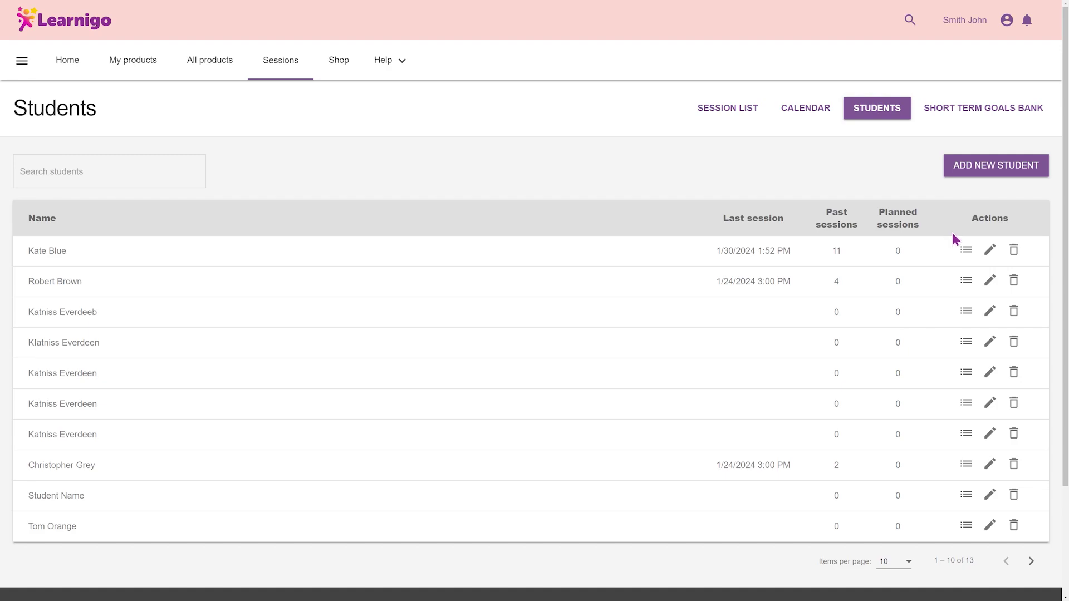
Open the sessions list of the first student in the Students table and generate a report from it.
click(966, 251)
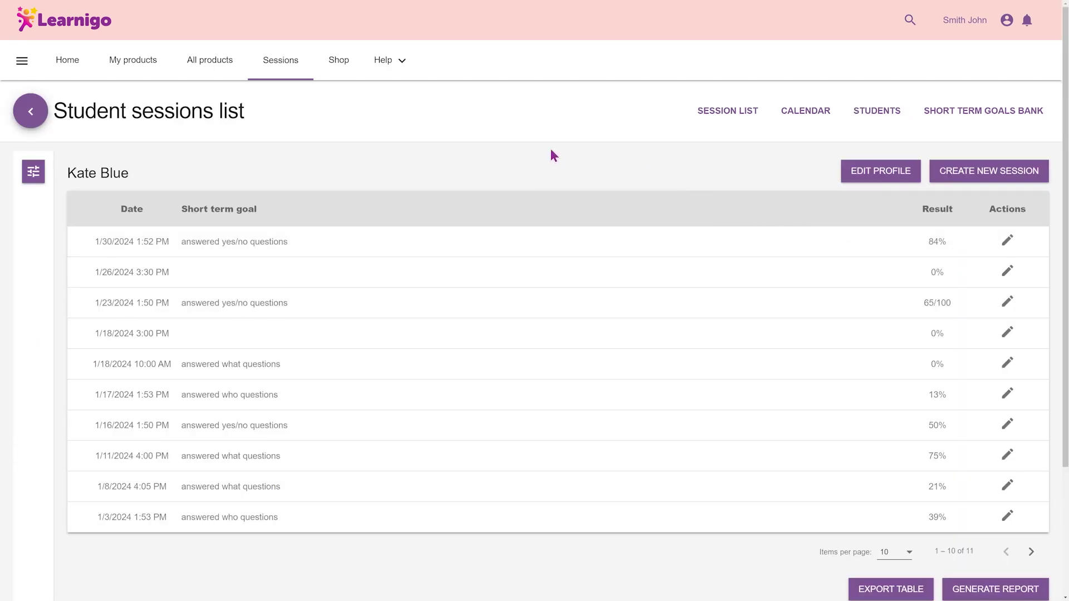
scroll(378, 169, down, 1)
scroll(380, 173, down, 1)
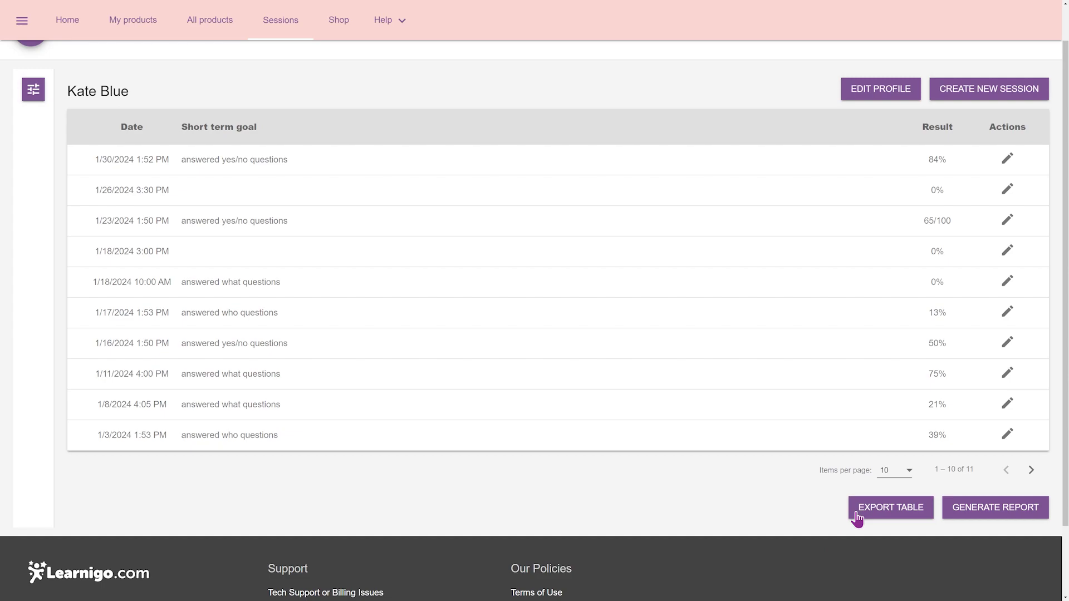
click(953, 519)
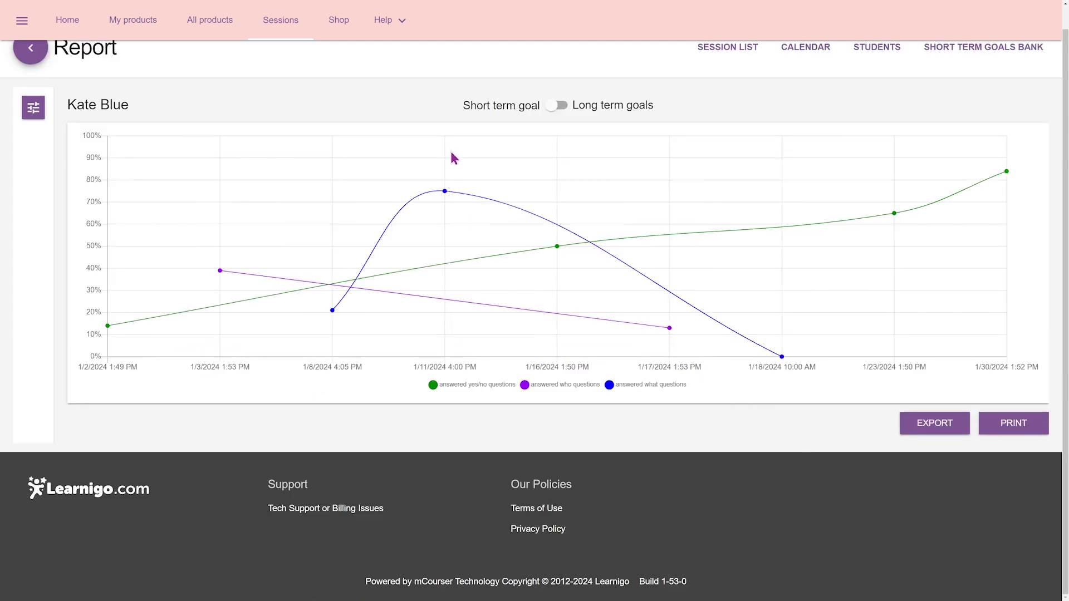
Compare the report's graph for long term goals with the one for short term goals.
scroll(452, 122, up, 1)
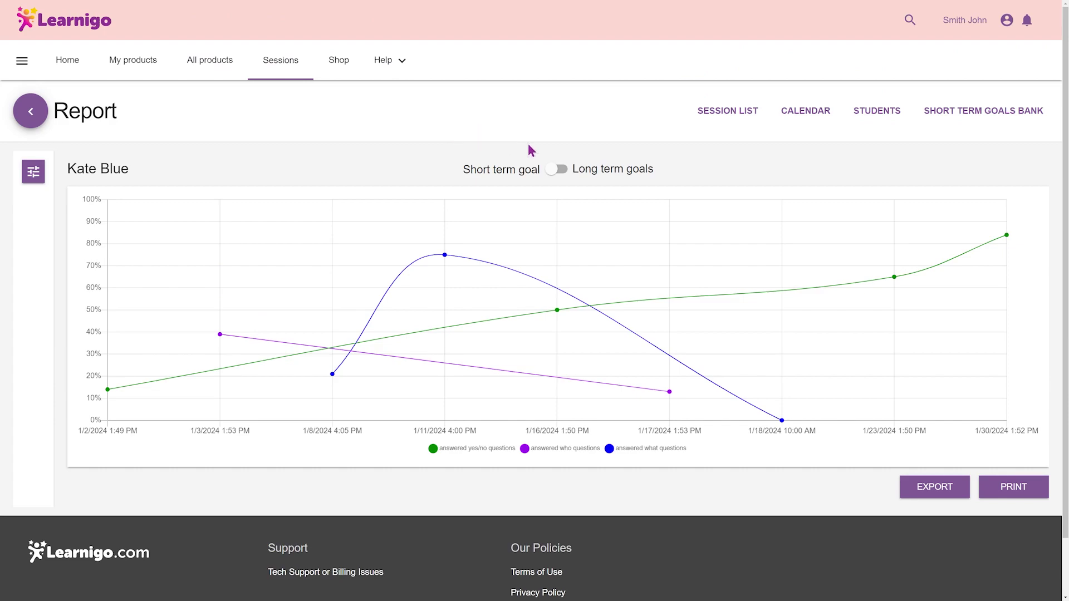
click(554, 172)
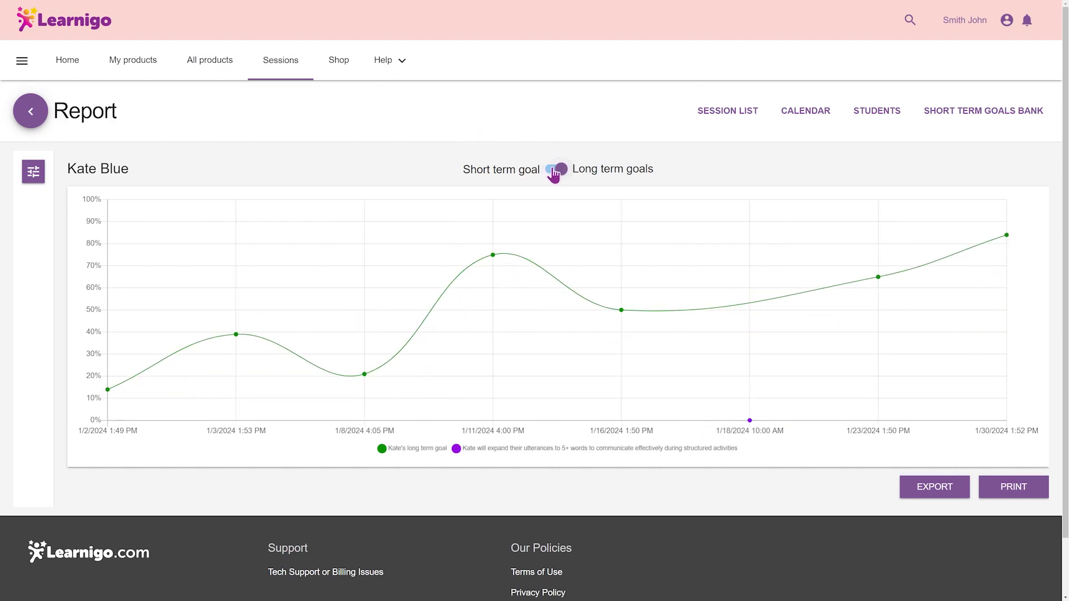
click(554, 171)
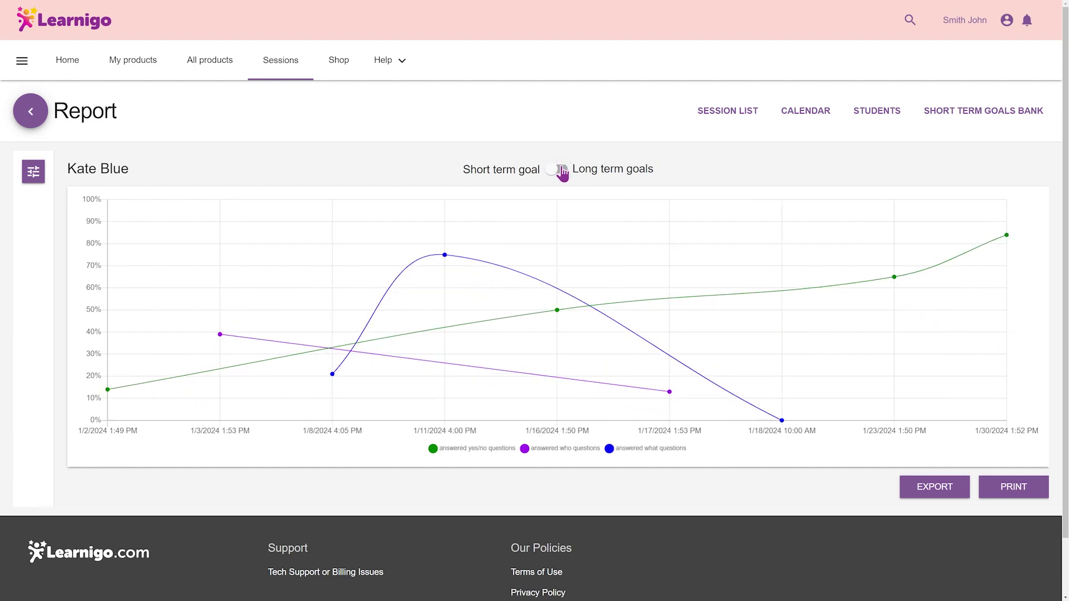